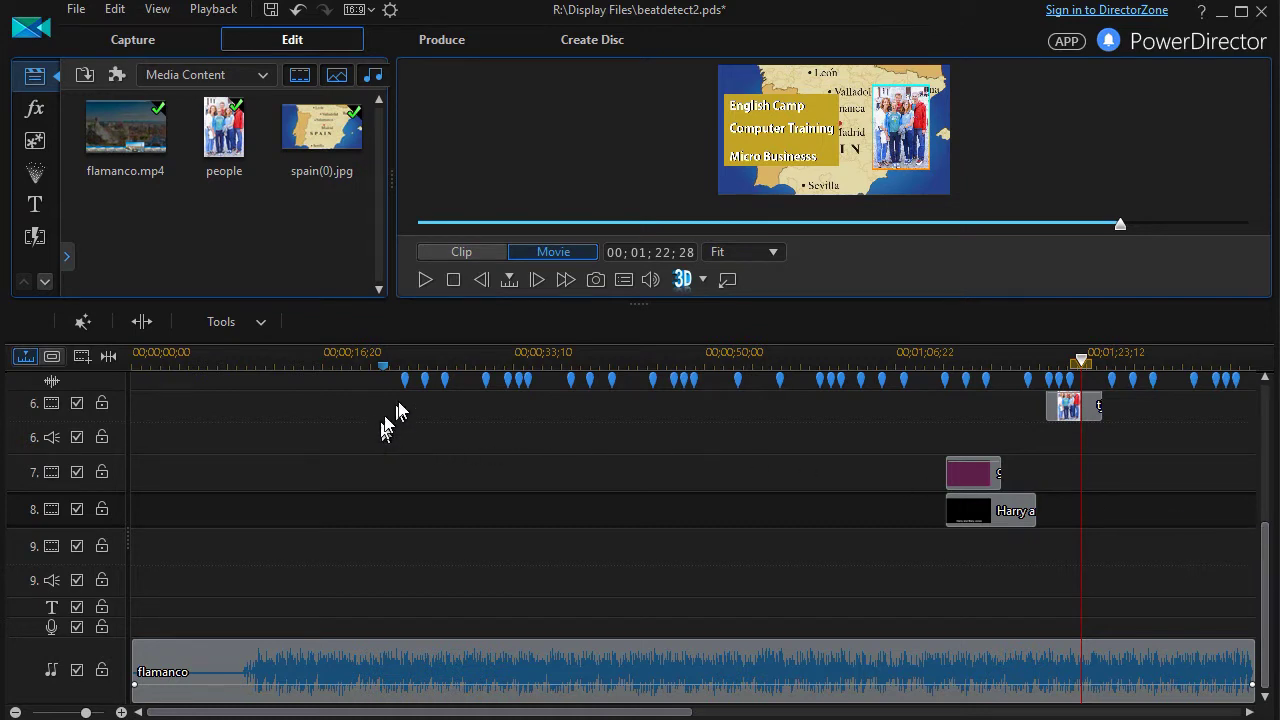
Step: Play the flamenco music from 00;00;20;20 and pause at 00;00;27;26 to locate the first beat markers
mouse_move(382, 364)
left_mouse_down()
mouse_move(357, 356)
mouse_move(368, 358)
left_mouse_up()
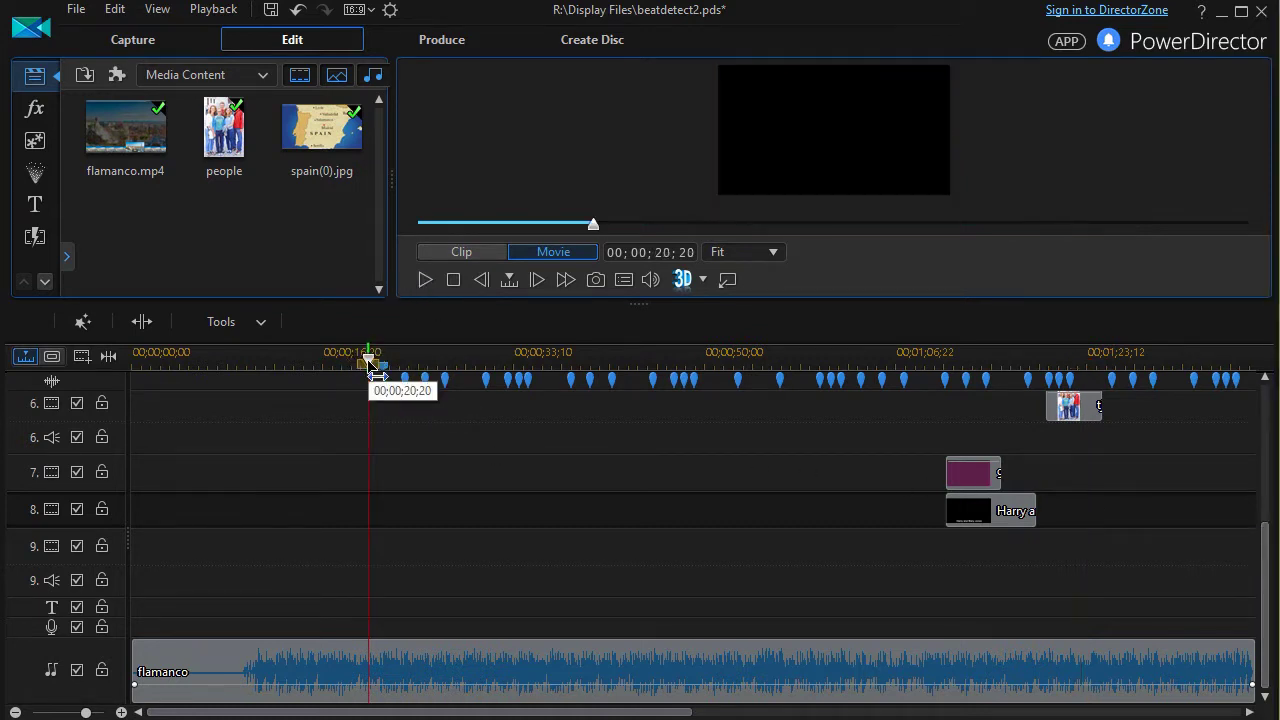
left_click(425, 281)
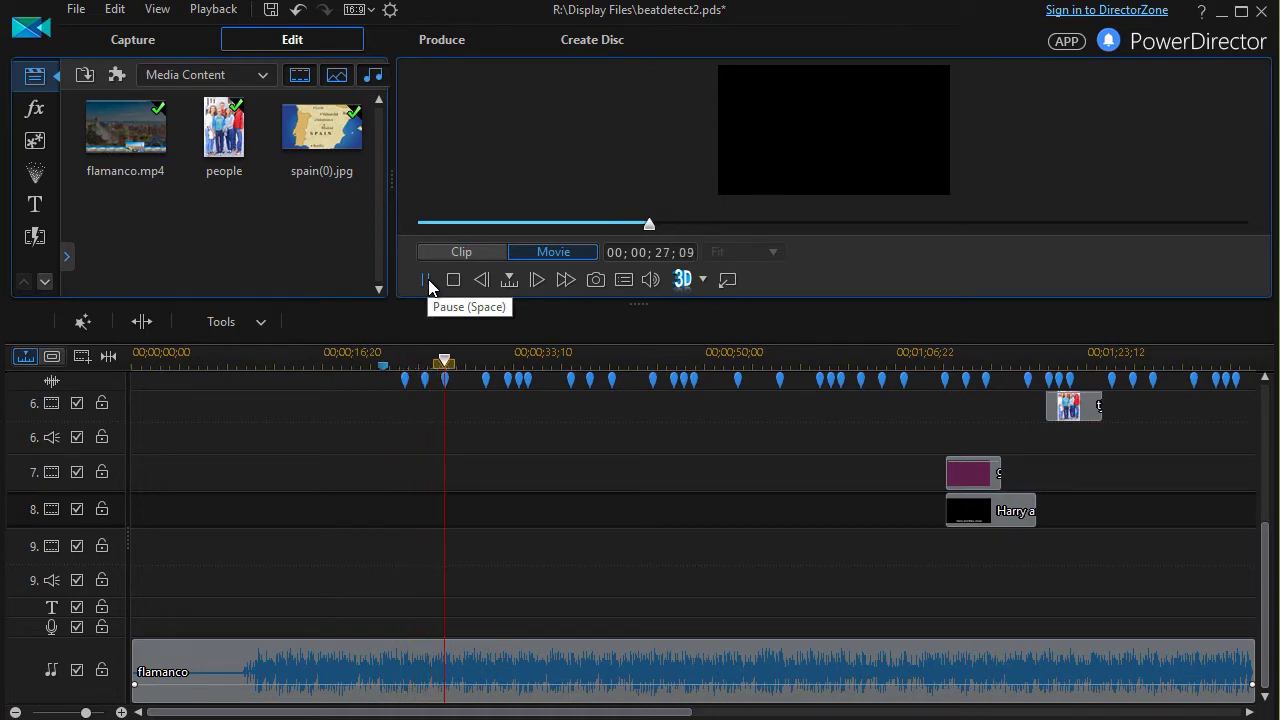
left_click(427, 281)
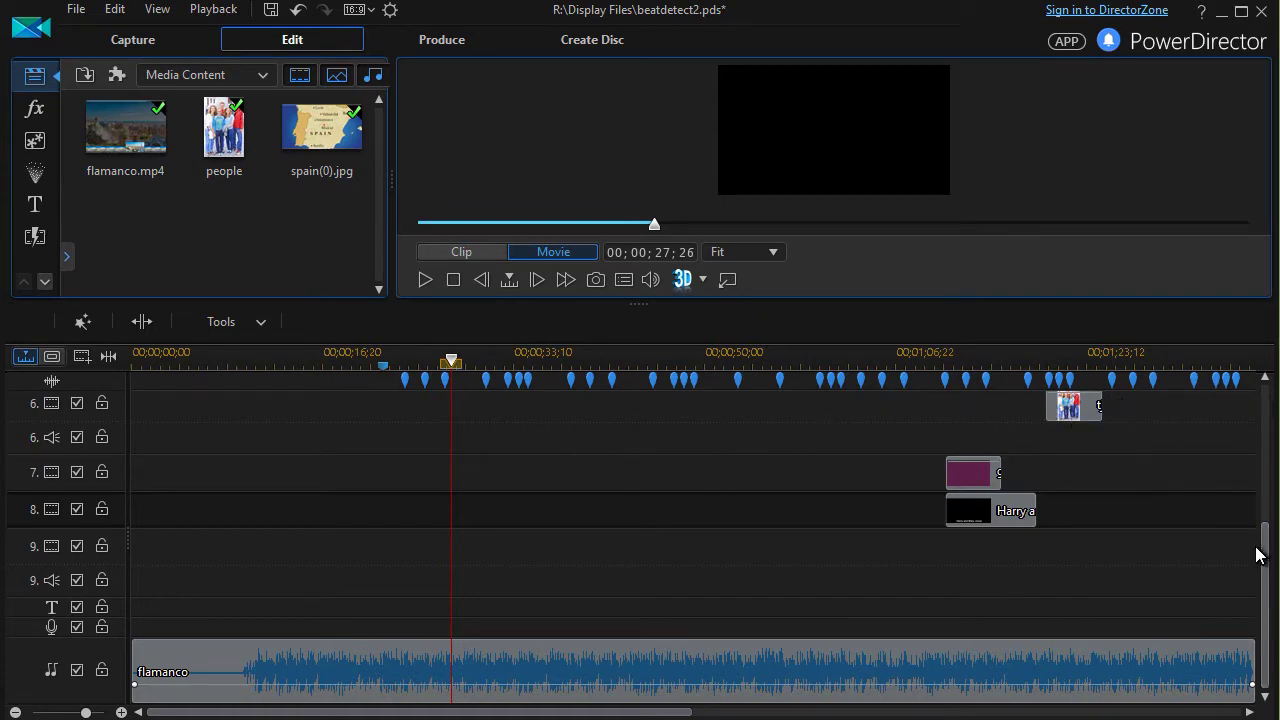
left_click_drag(1268, 545, 1260, 386)
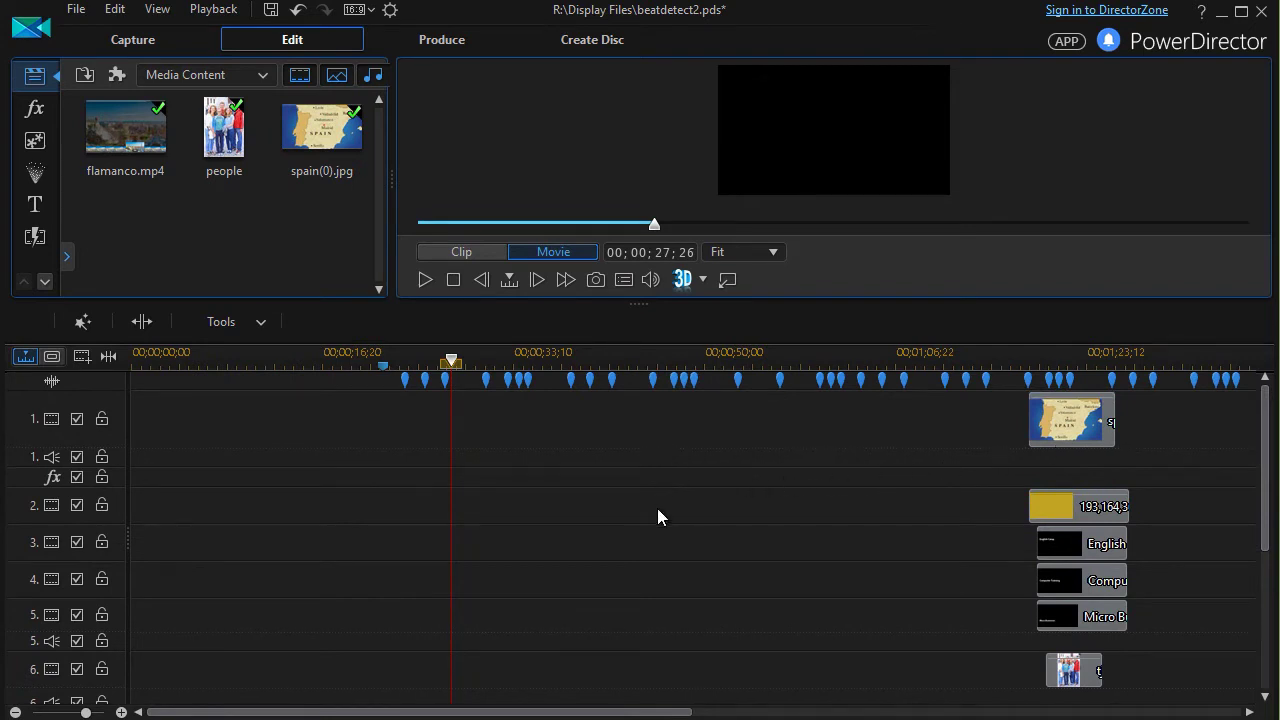
scroll(657, 508, "down", 5)
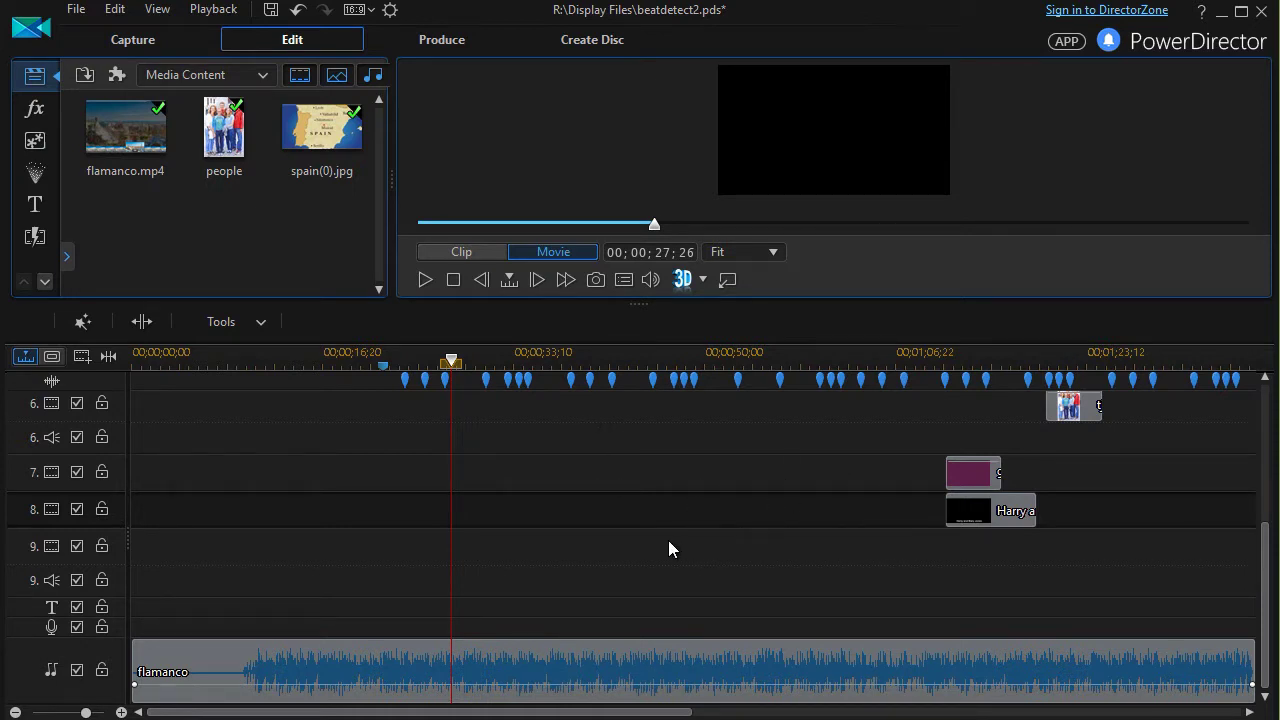
Step: Nudge the beat marker near 00;00;30 earlier and move the spain(0) clip onto the first beat at 00;00;22;00
scroll(711, 505, "up", 4)
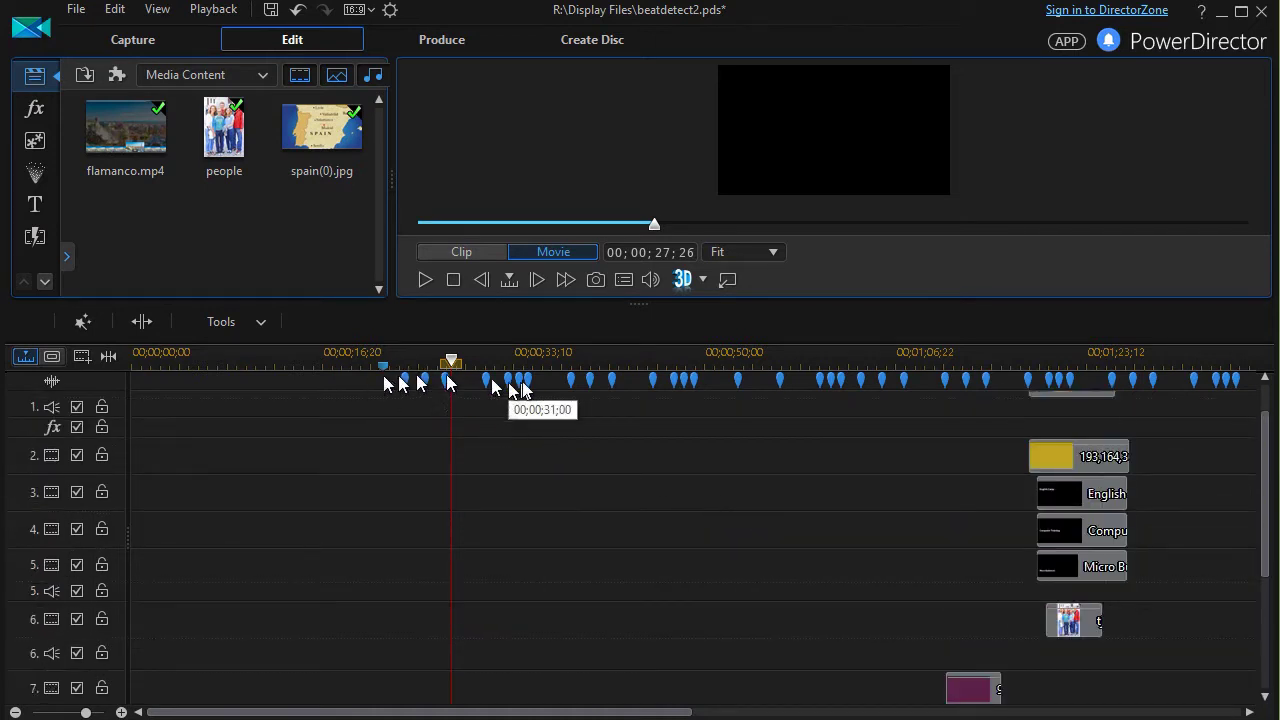
left_click_drag(491, 362, 485, 366)
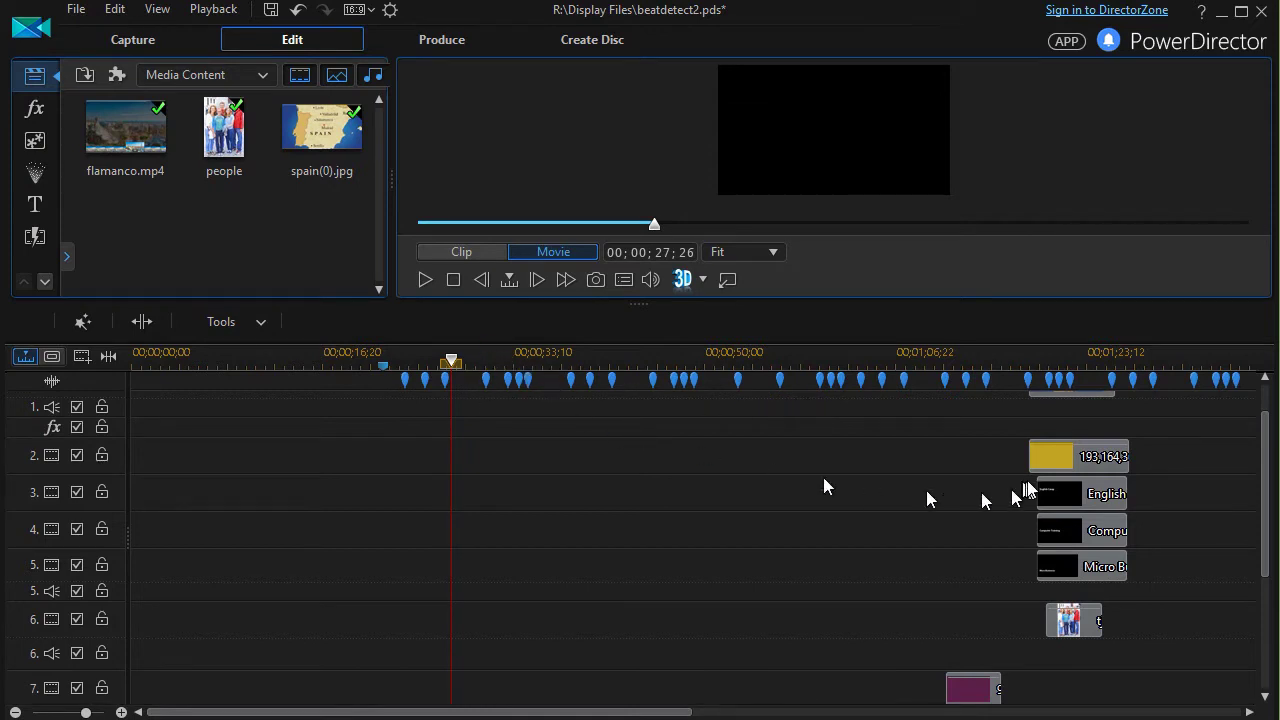
scroll(836, 527, "up", 1)
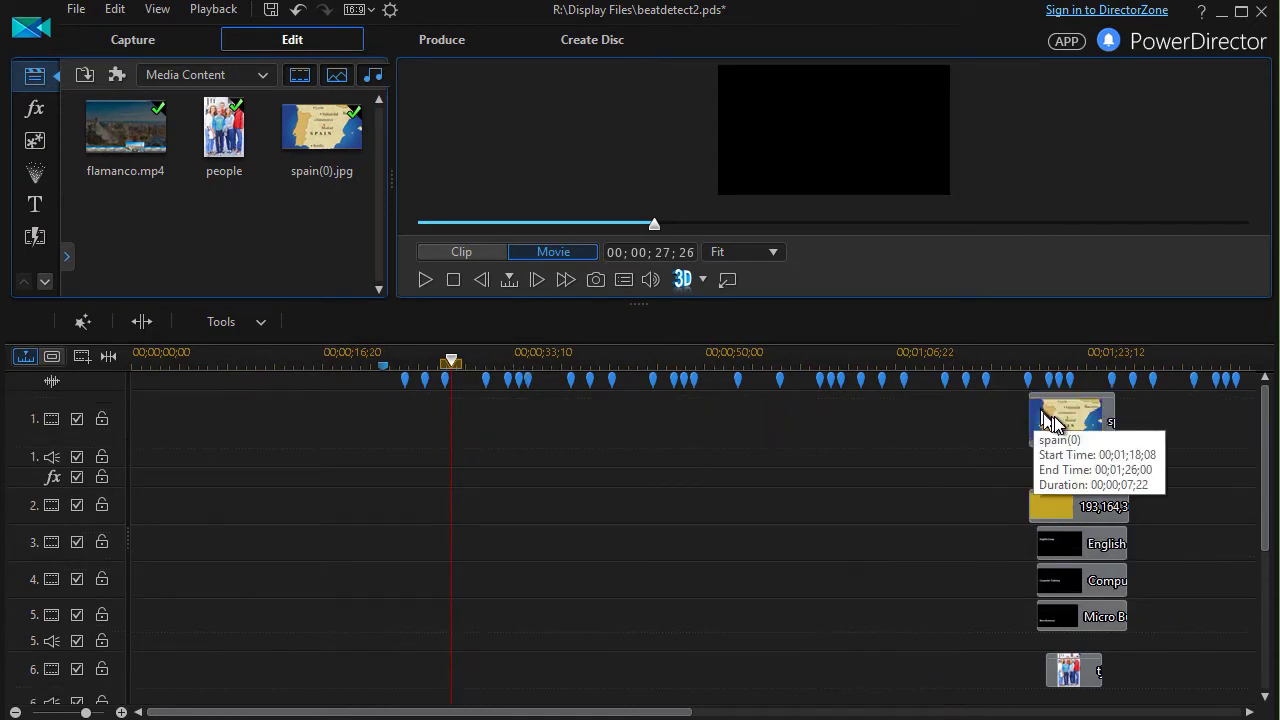
left_click_drag(1062, 420, 948, 437)
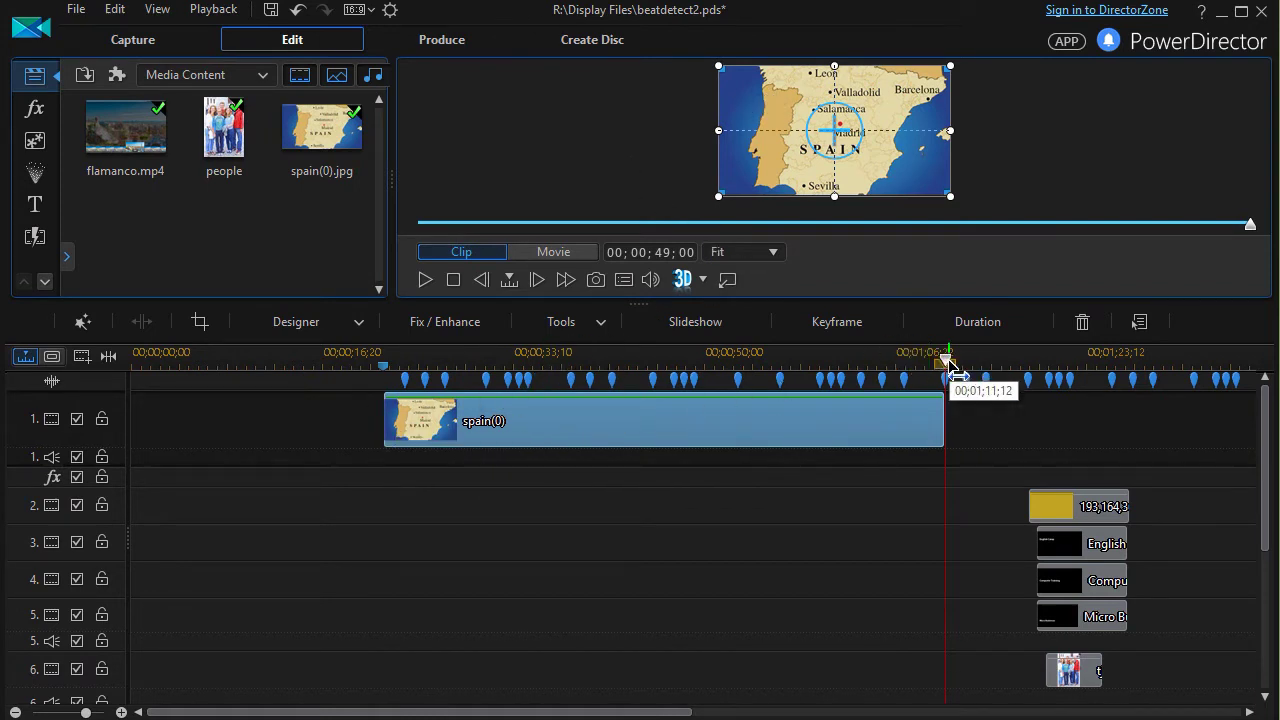
Step: Play from the spain(0) clip start, pause at 00;00;25;28, then move the playhead near 00;01;12;21
left_click_drag(943, 358, 388, 395)
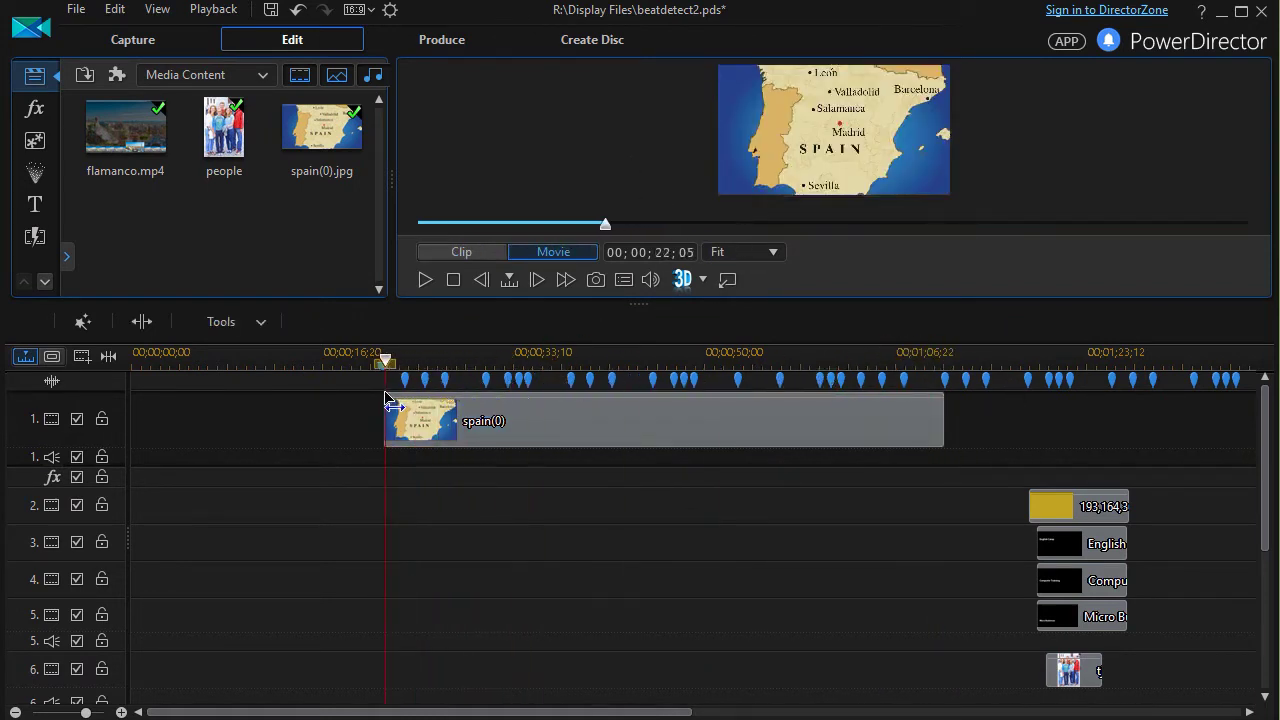
left_click(420, 420)
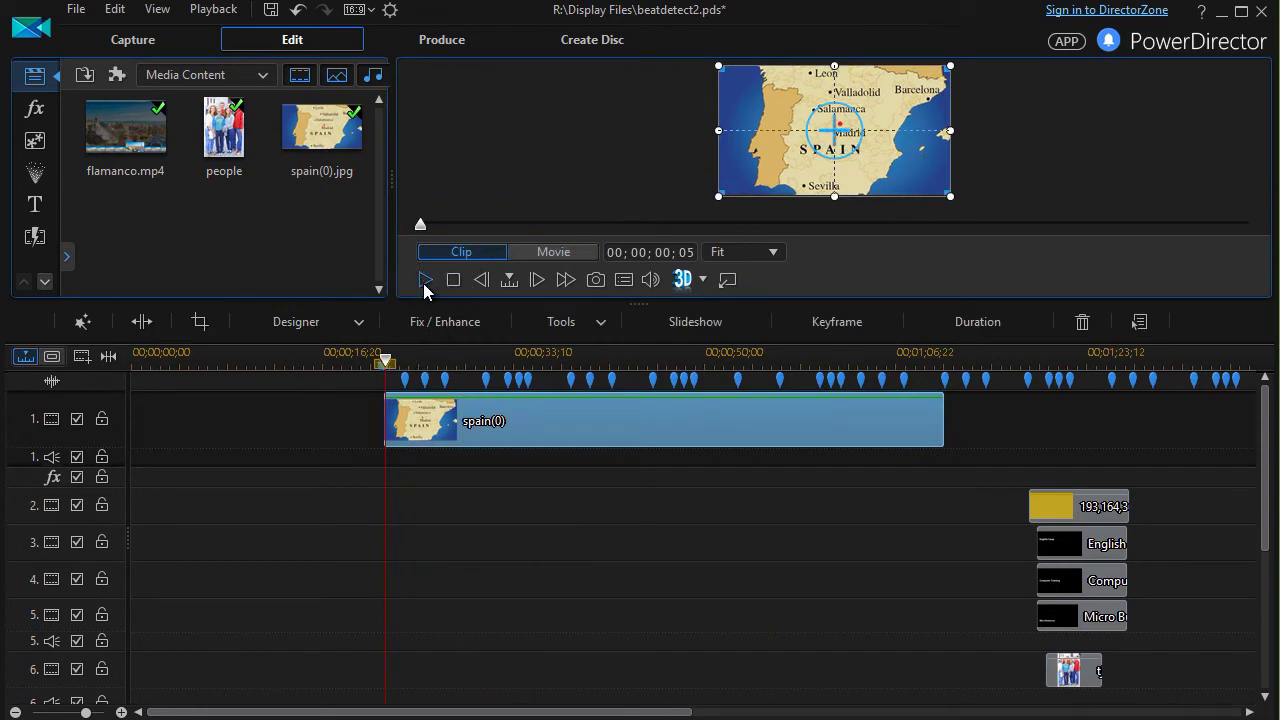
left_click(424, 281)
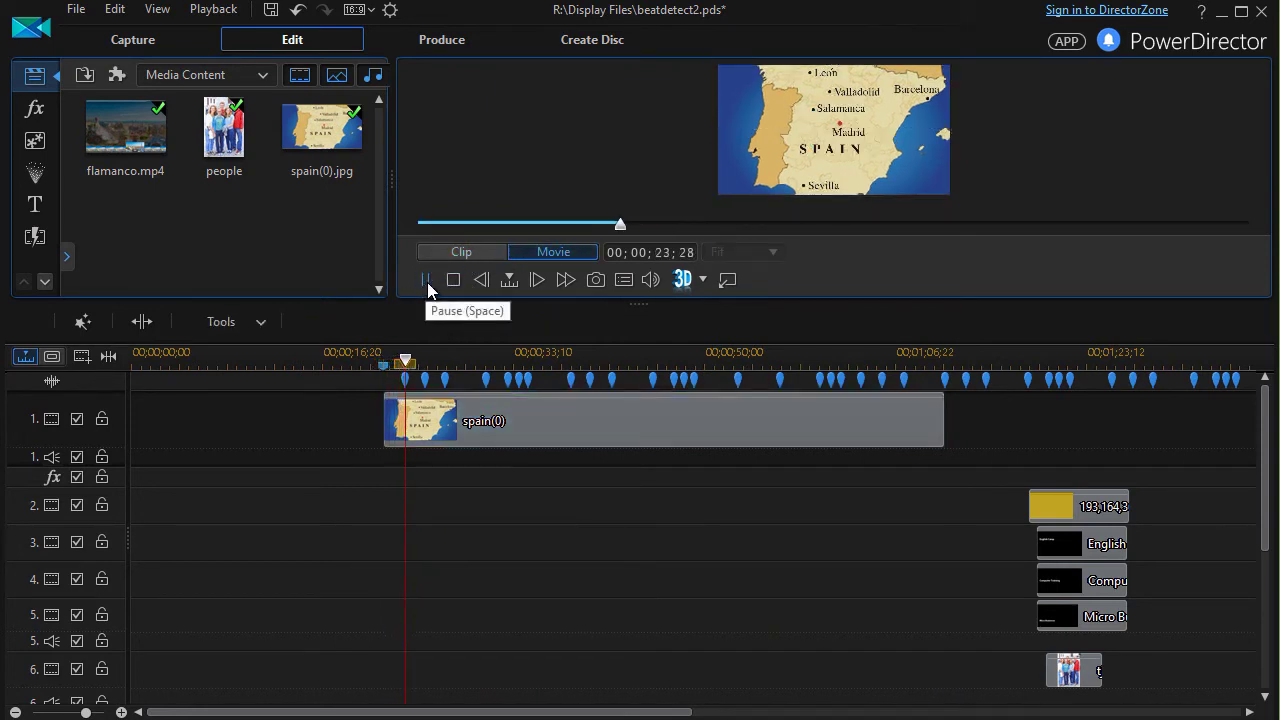
left_click(427, 282)
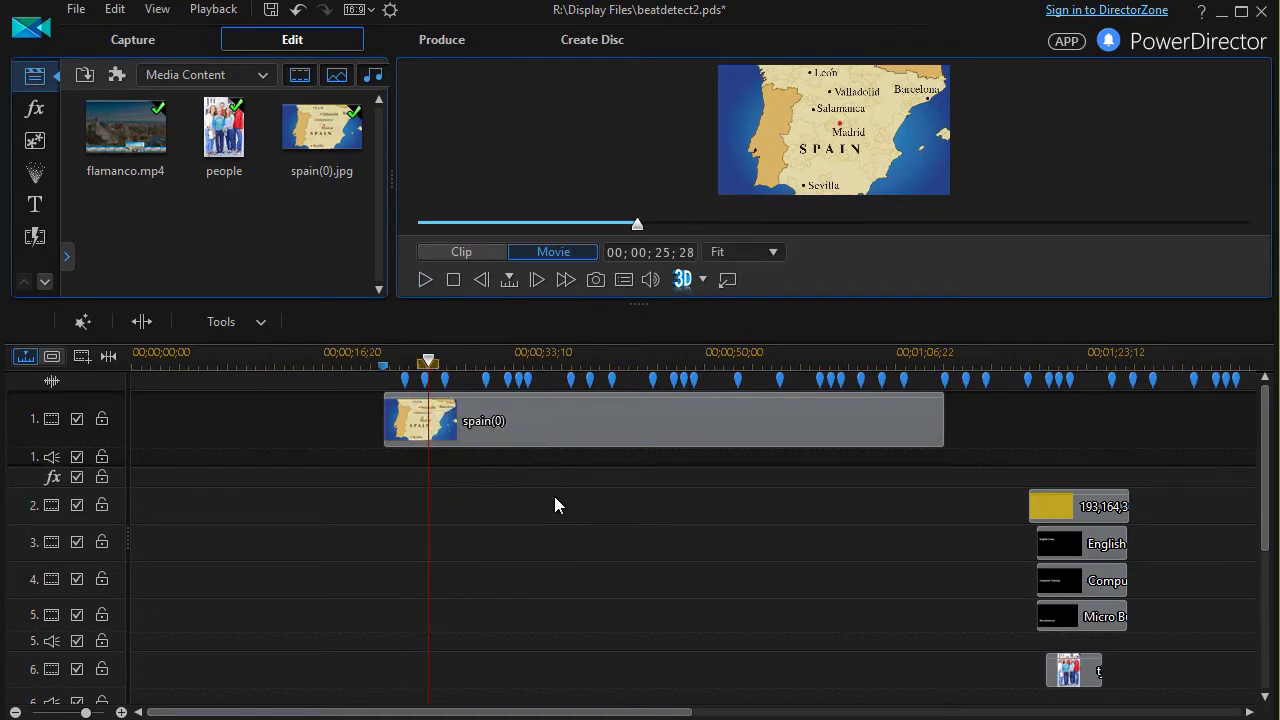
scroll(673, 561, "down", 3)
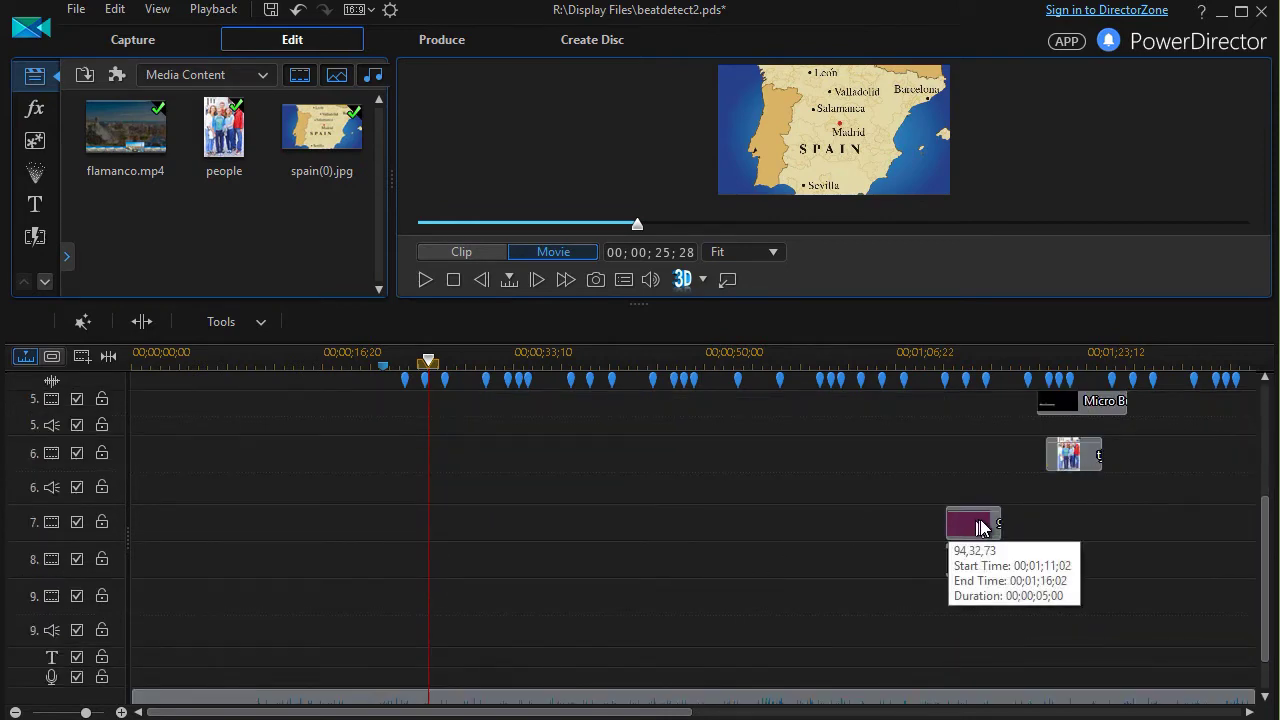
left_click(966, 367)
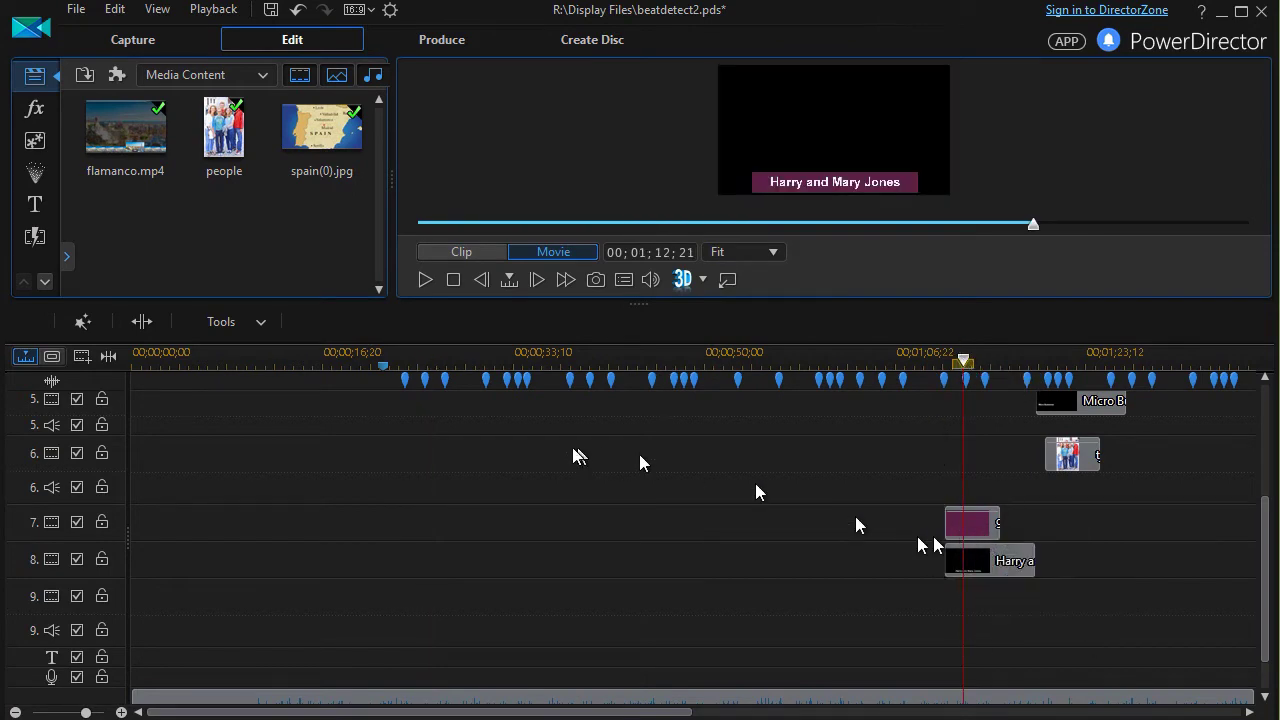
Step: Move the purple caption bar on track 7 to start near 00;00;26 and extend it to the 01;06;22 beat
scroll(605, 508, "up", 3)
scroll(605, 508, "down", 1)
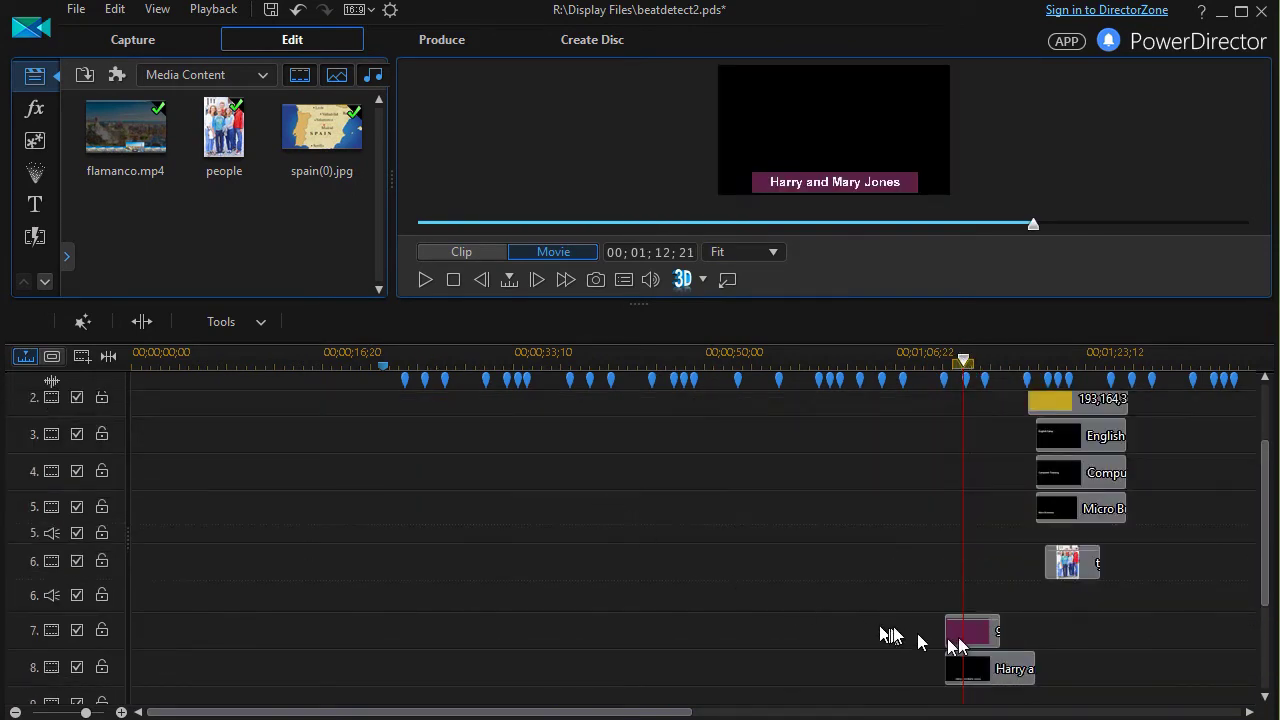
left_click_drag(975, 634, 455, 634)
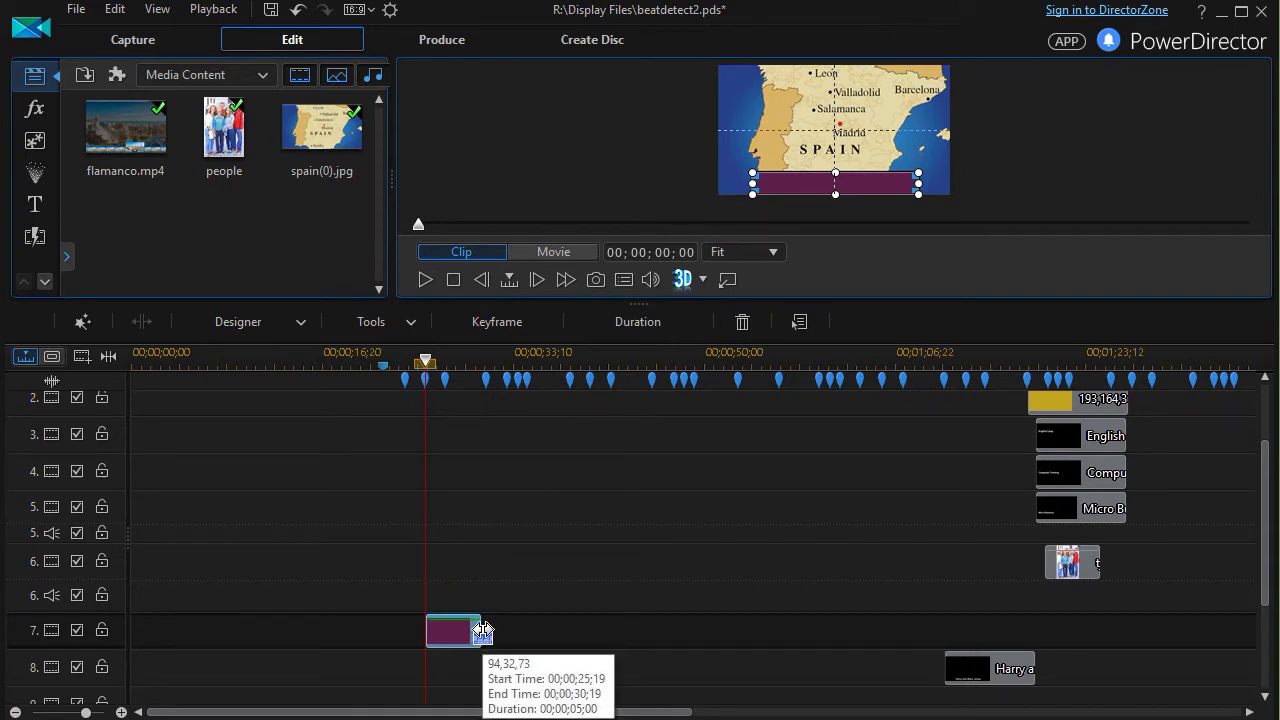
left_click_drag(481, 631, 903, 691)
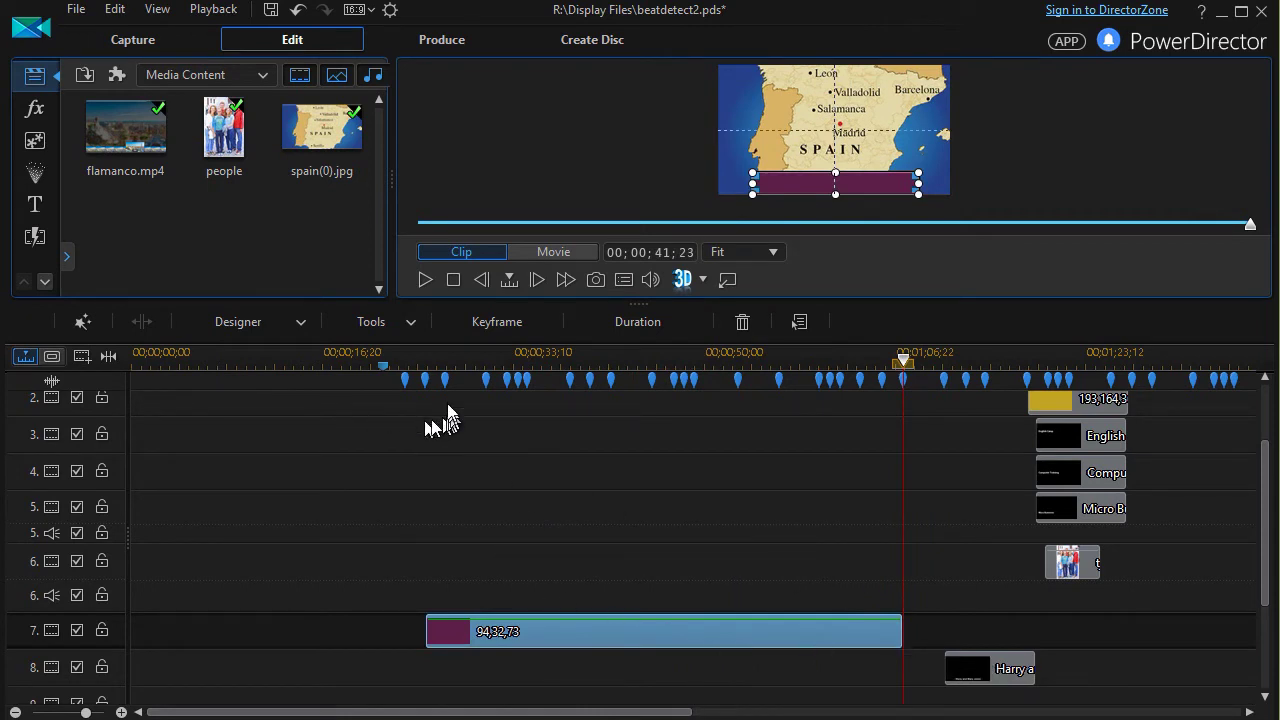
Step: Move the names title on track 8 earlier to start near 00;00;27
left_click(978, 676)
left_click_drag(978, 676, 902, 674)
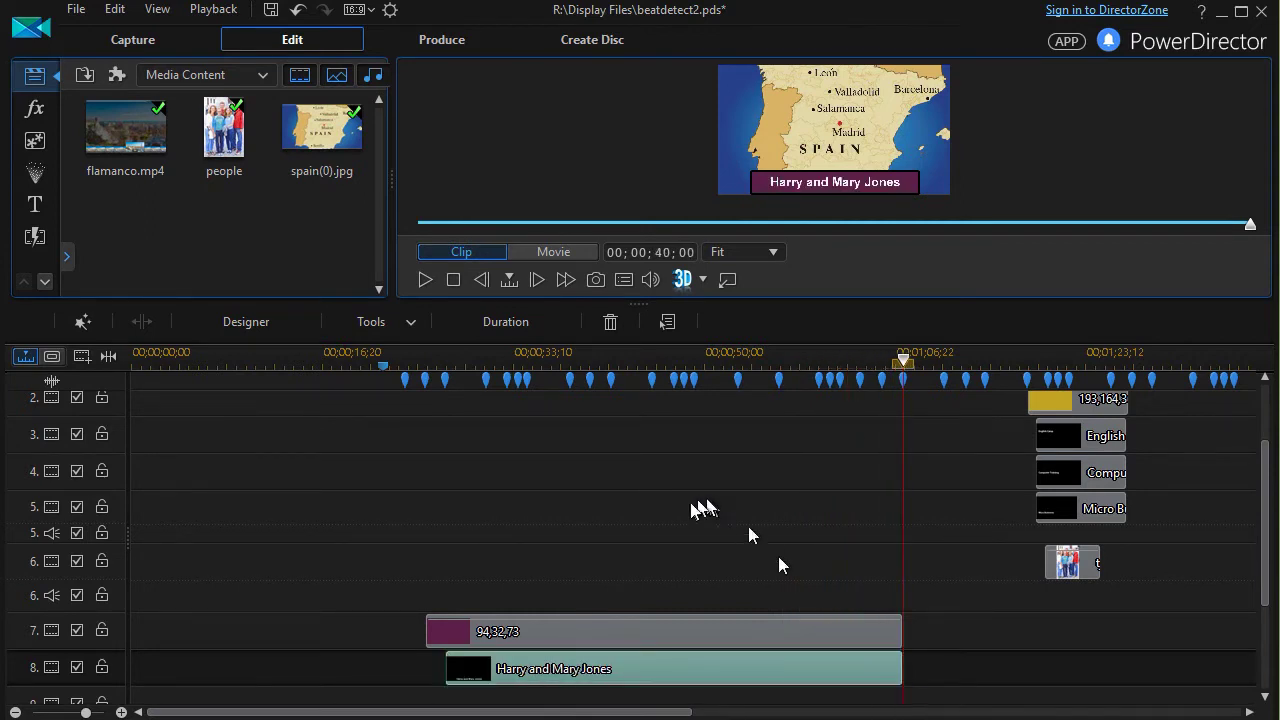
scroll(620, 527, "up", 3)
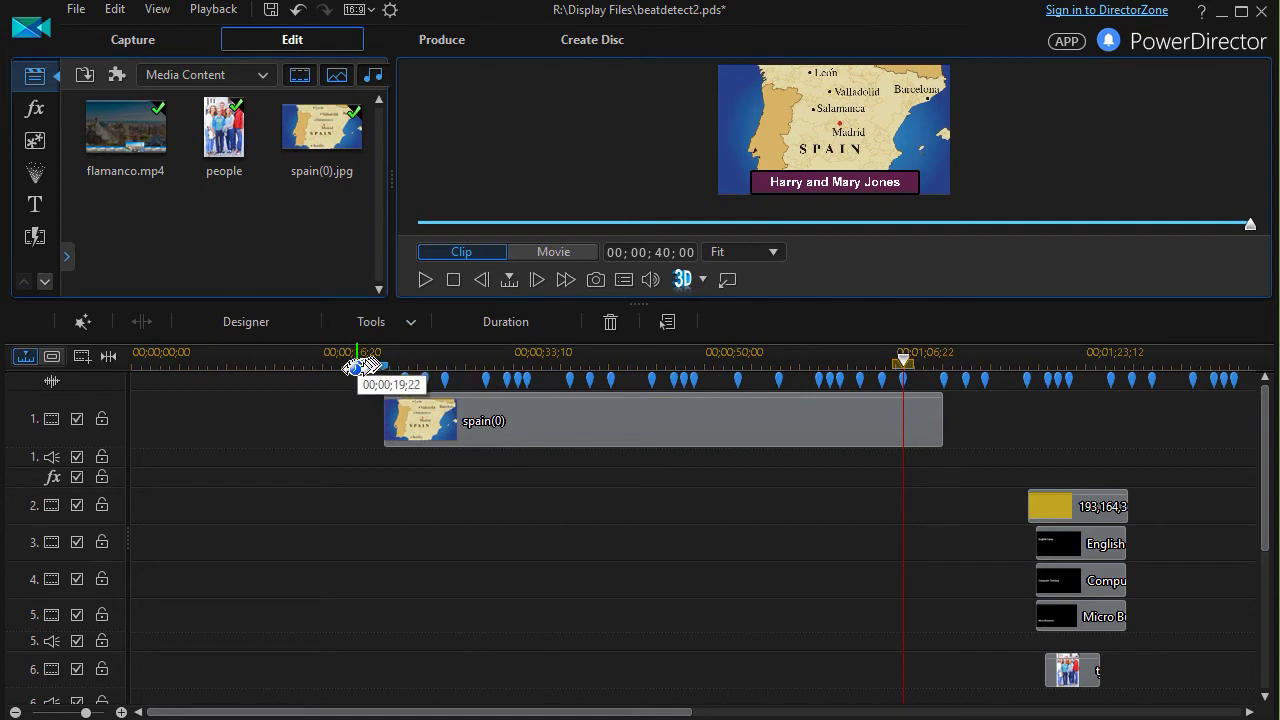
left_click(351, 358)
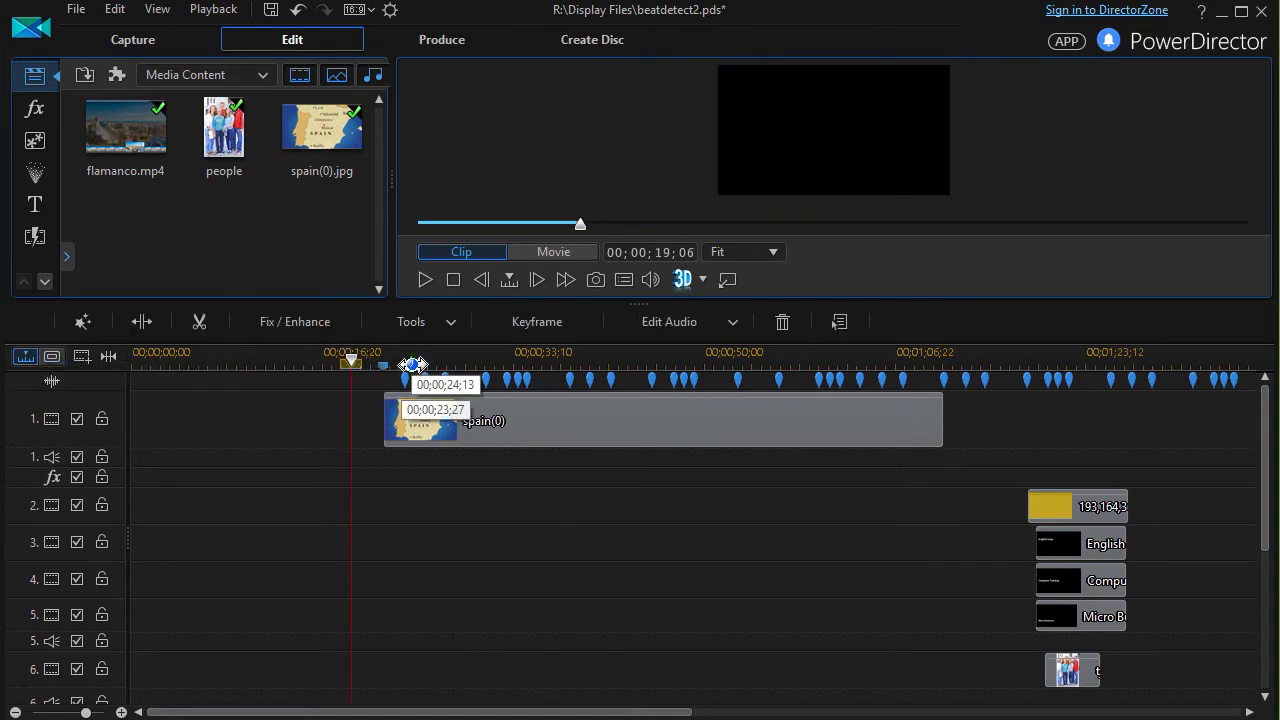
scroll(200, 568, "down", 5)
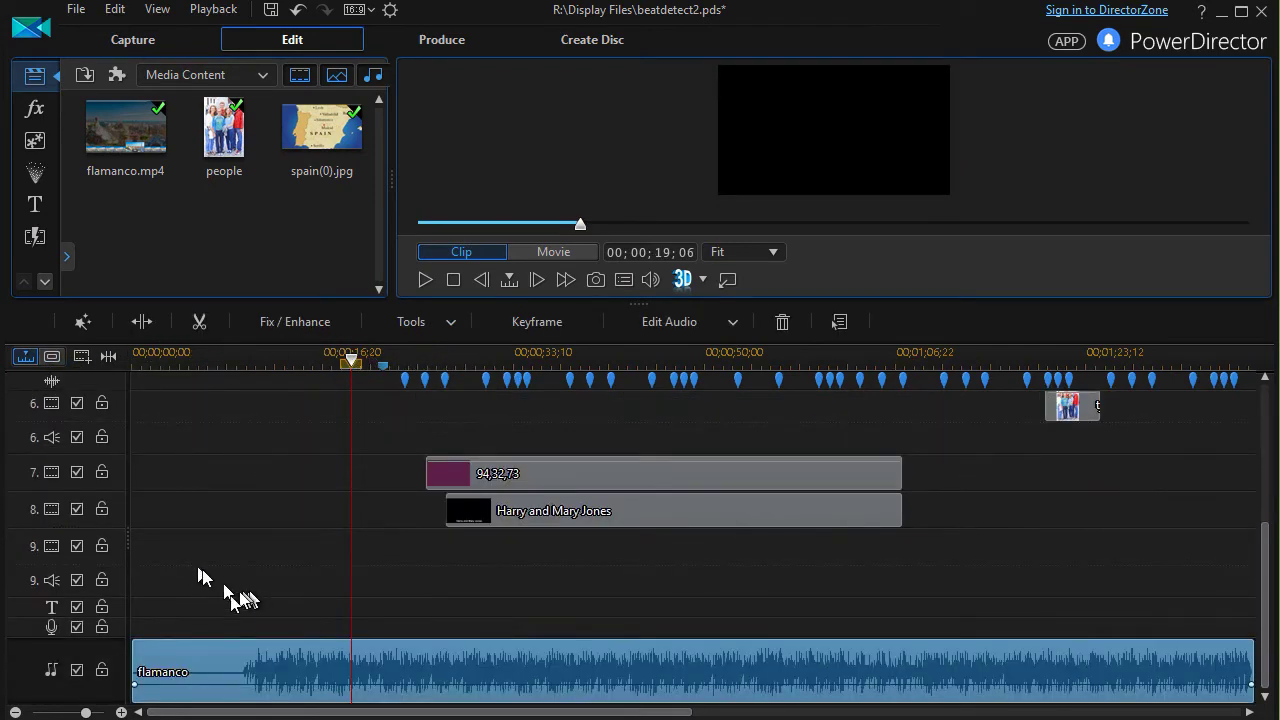
scroll(262, 598, "up", 5)
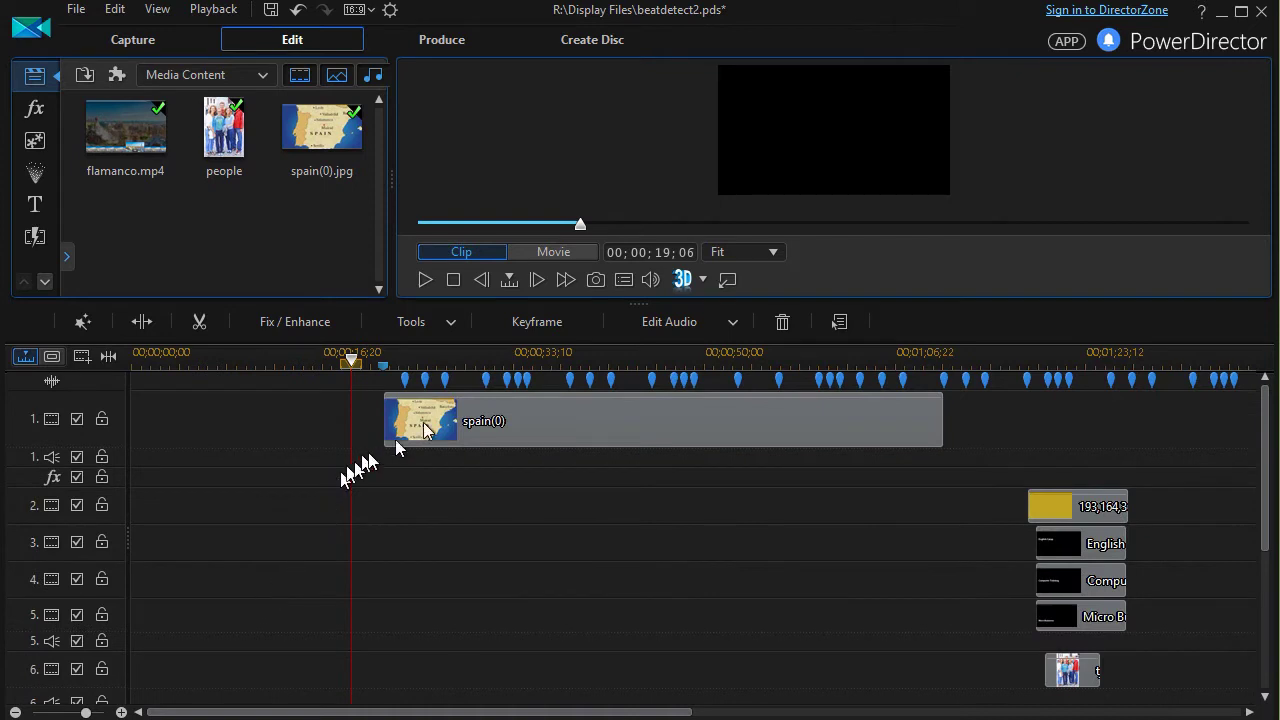
left_click(425, 283)
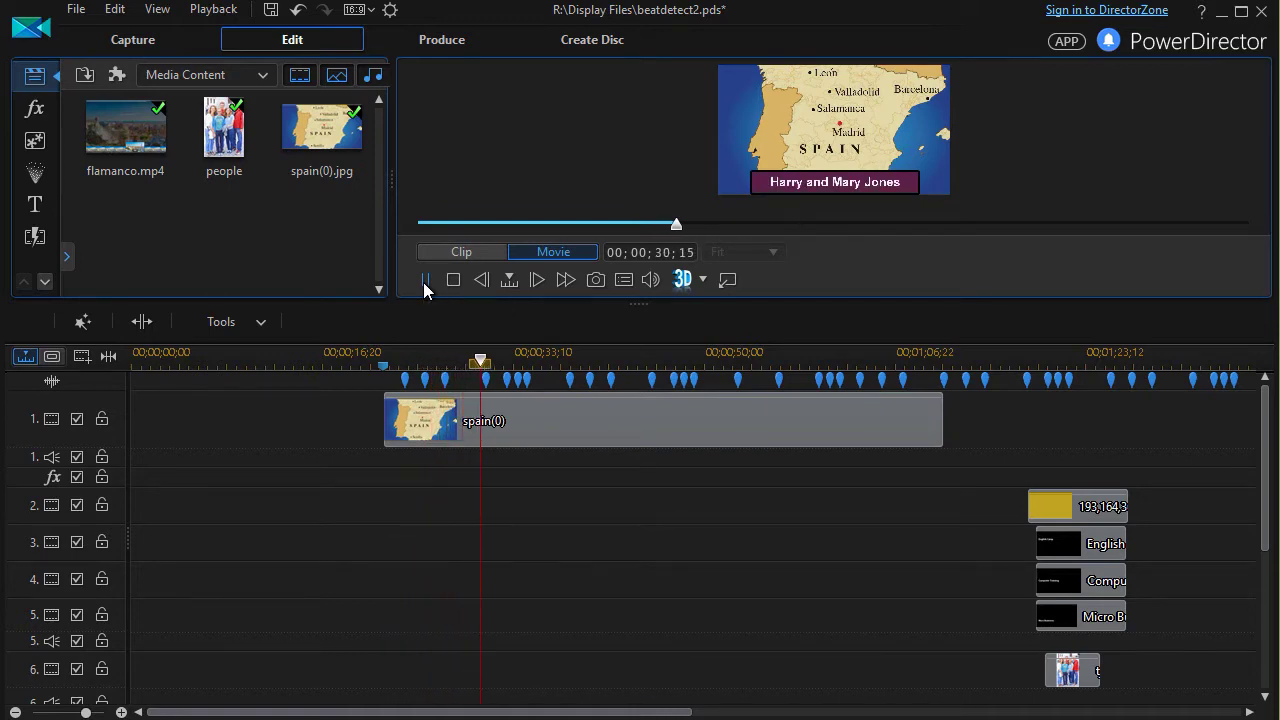
left_click(423, 282)
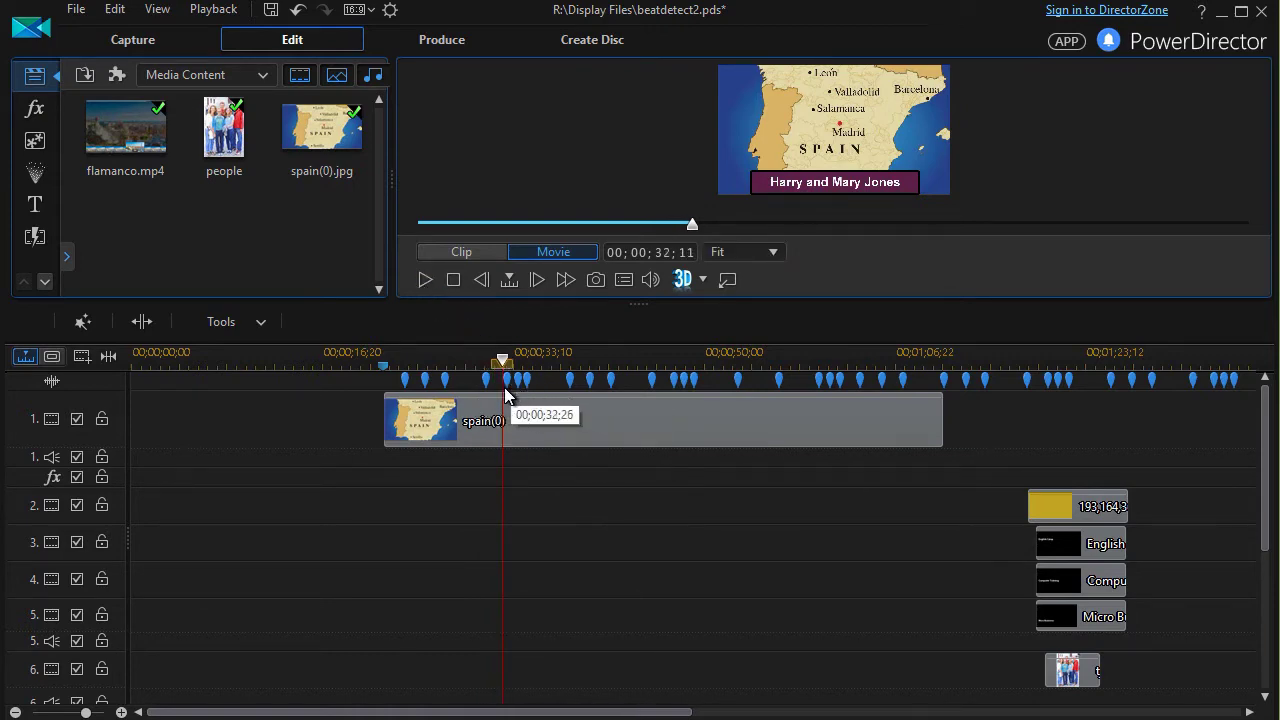
left_click(1087, 512)
Step: Shift the gold box and the English Camp, Computer Training and Micro Business titles onto successive beats
left_click_drag(1087, 512, 549, 485)
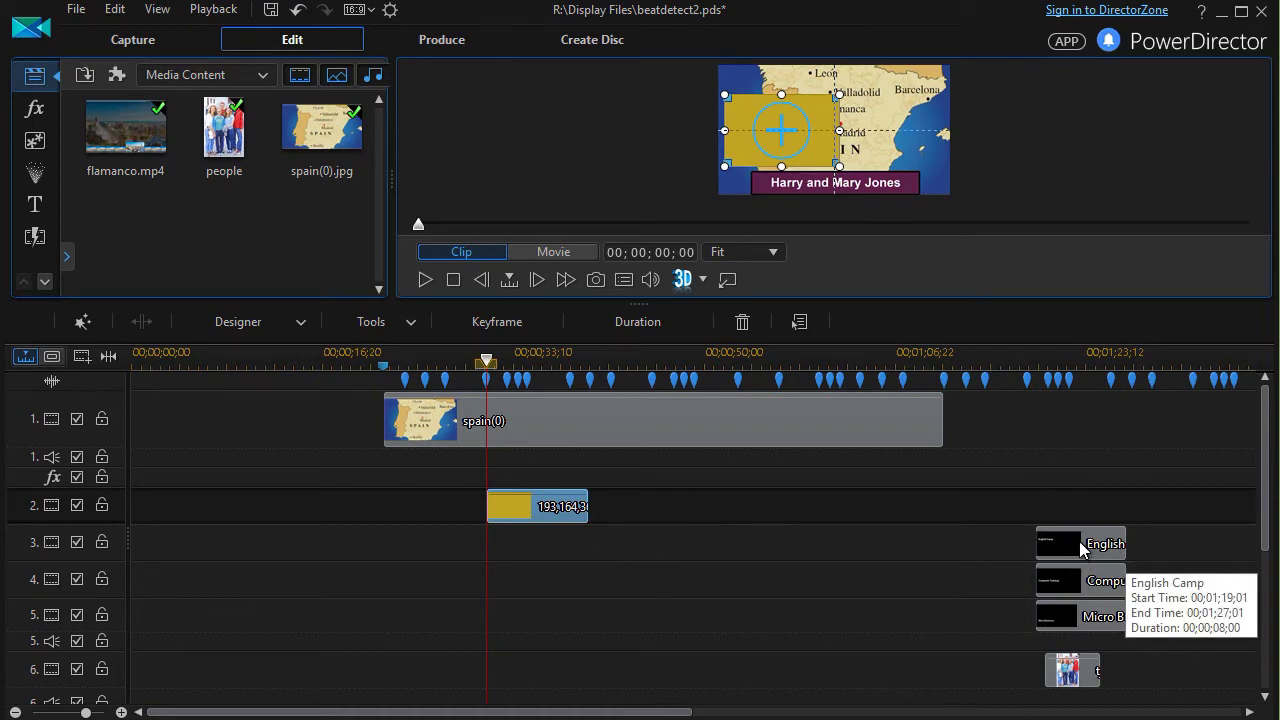
left_click_drag(1077, 540, 560, 550)
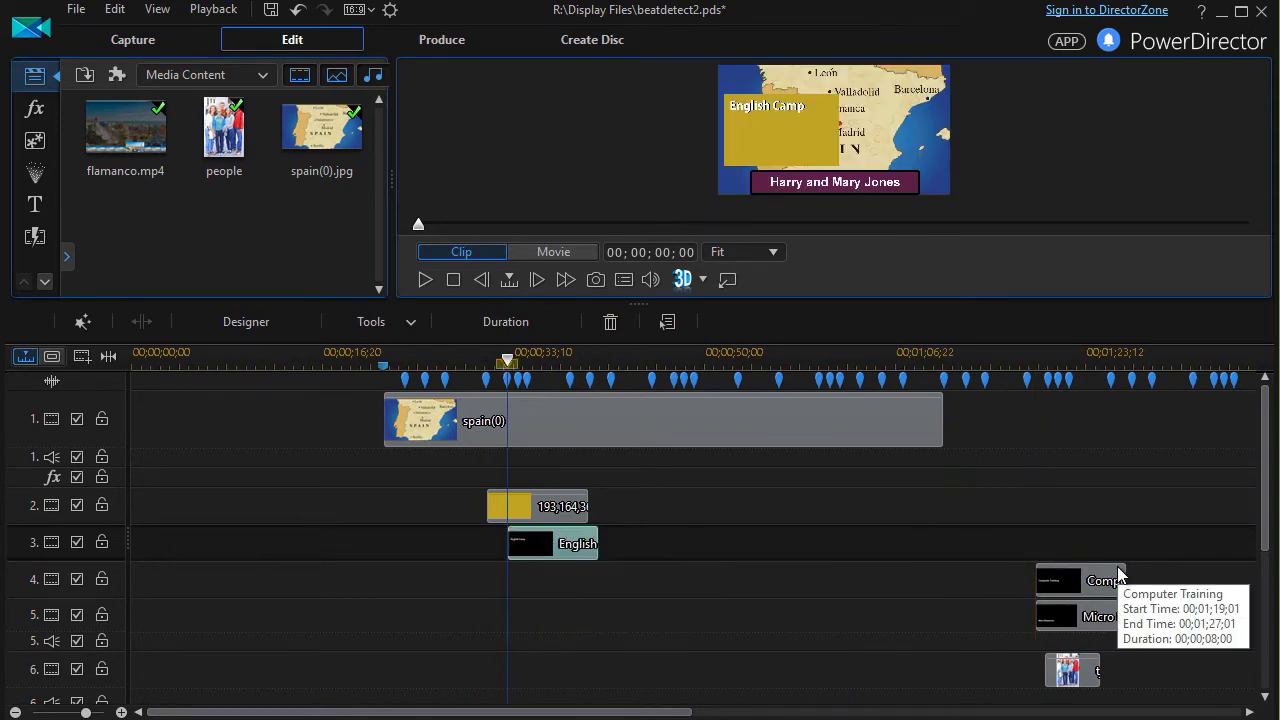
left_click_drag(1080, 580, 556, 596)
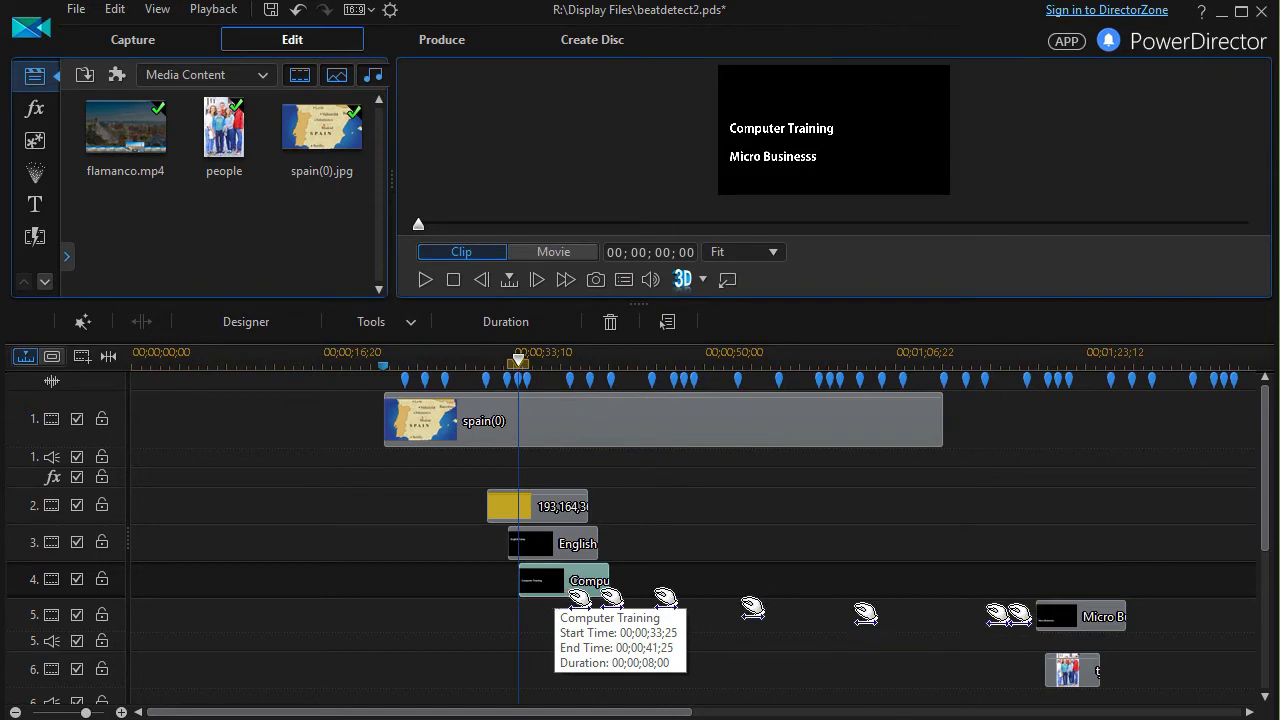
left_click_drag(1100, 618, 587, 643)
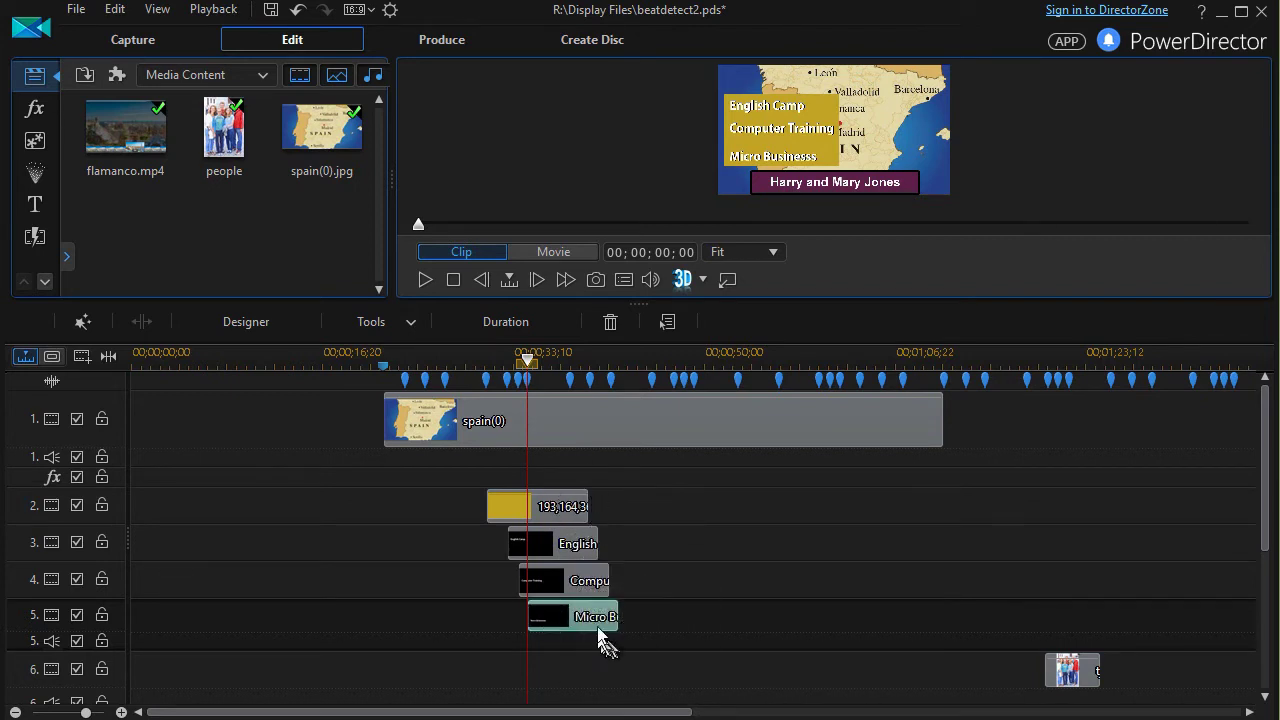
left_click_drag(526, 355, 383, 380)
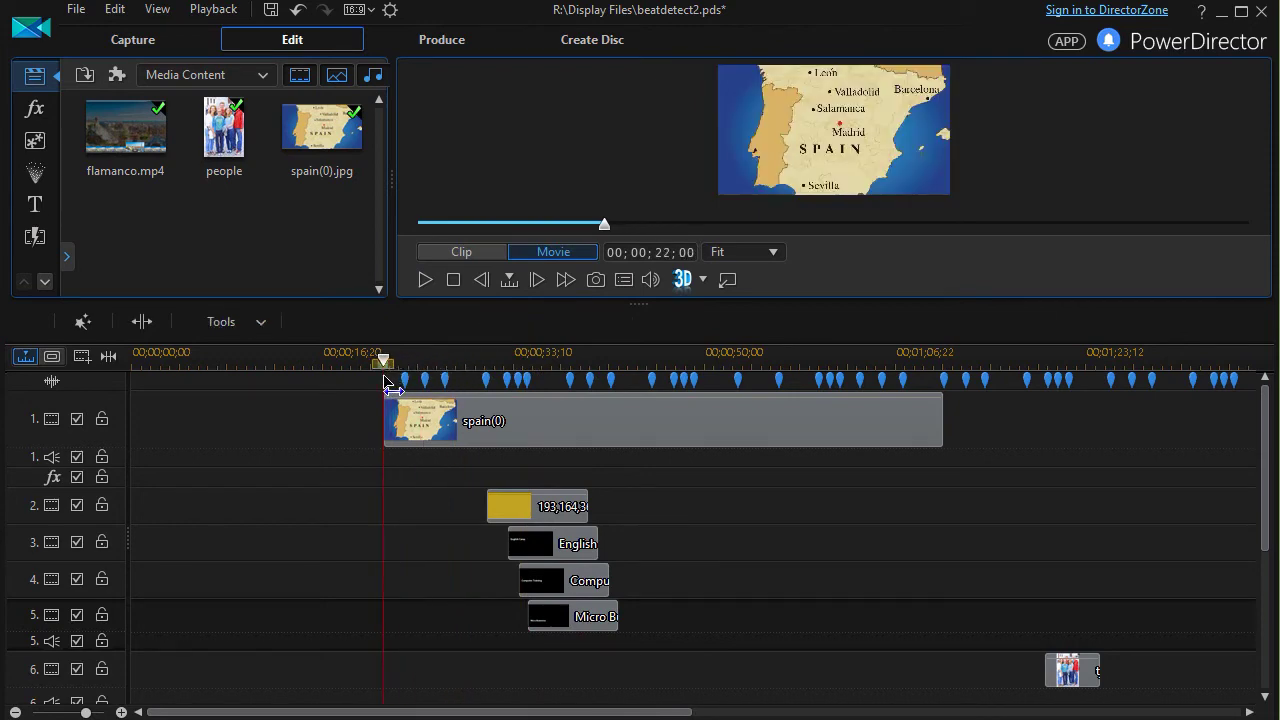
Step: Review playback from spain(0), then move the people photo on track 6 earlier to about 00;00;37
left_click(388, 380)
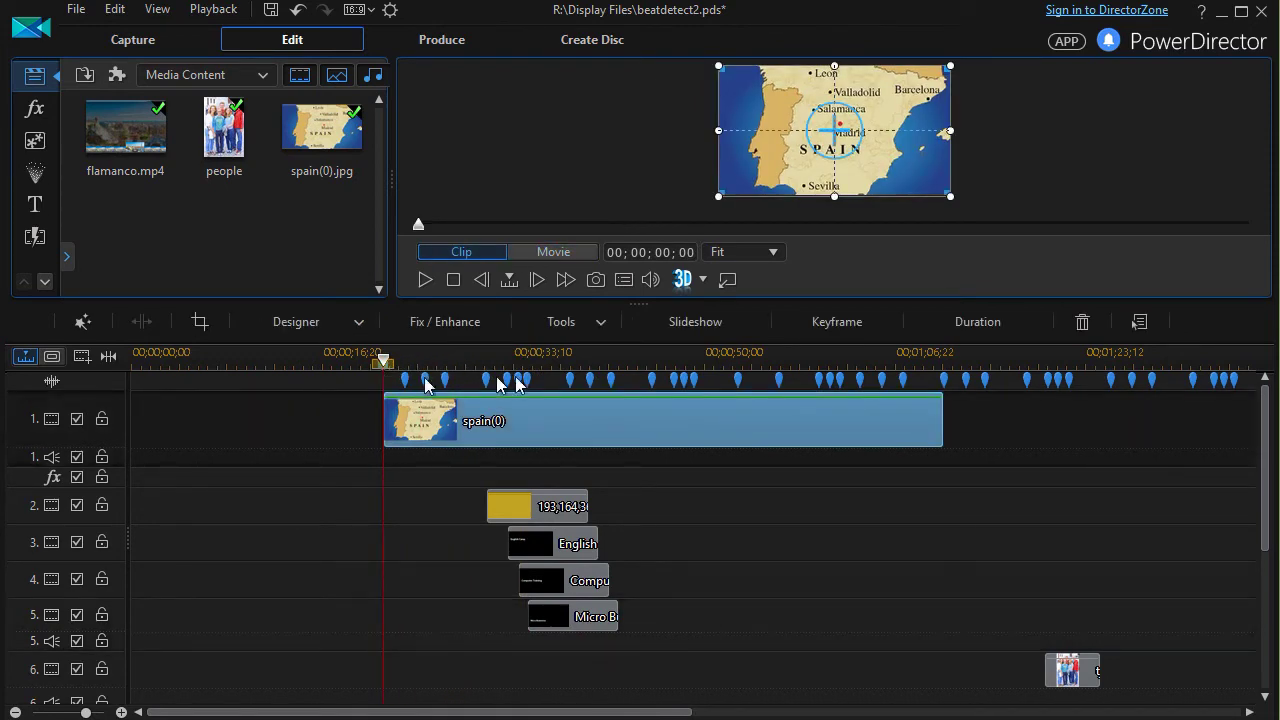
left_click(423, 280)
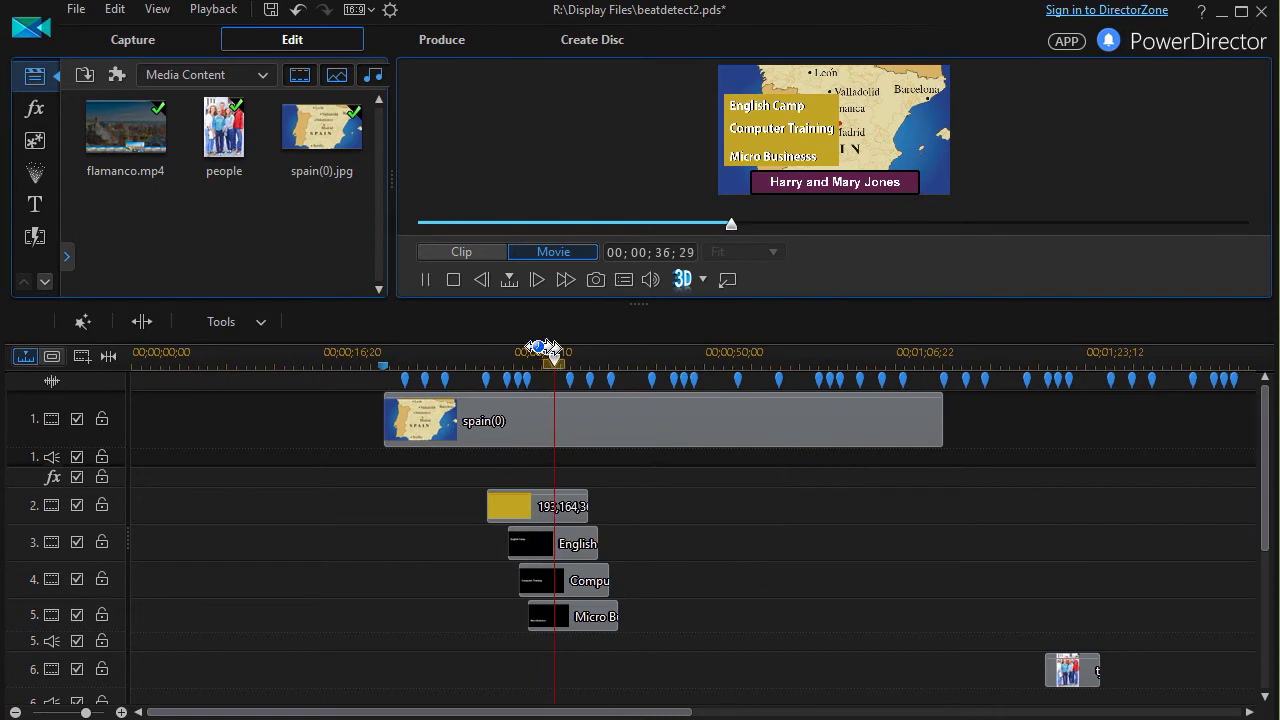
left_click(426, 280)
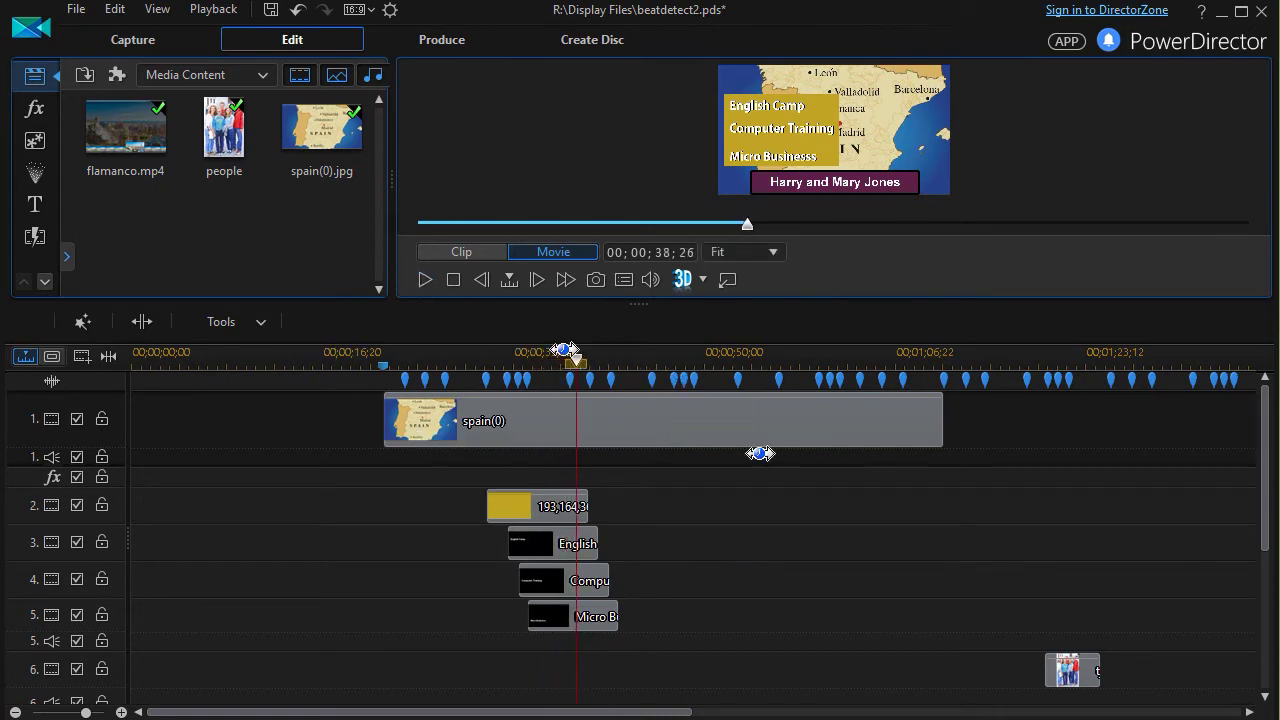
left_click_drag(1076, 676, 586, 662)
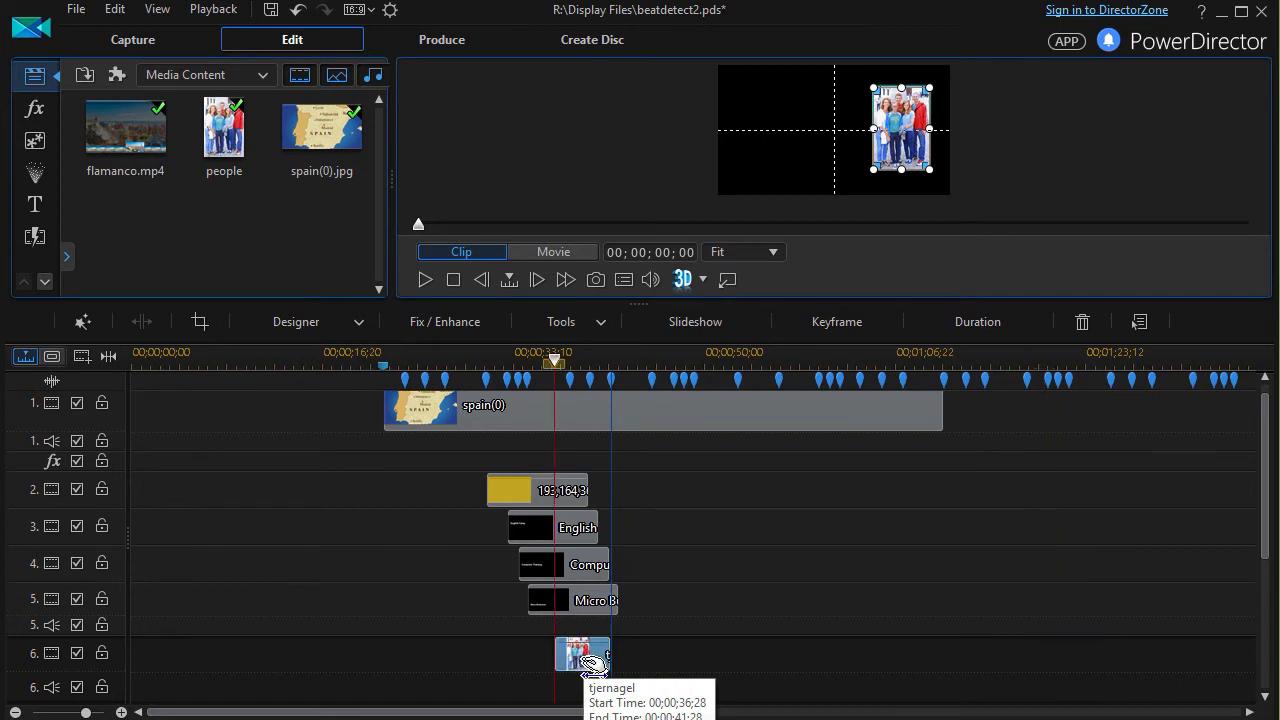
Step: Shift the people photo slightly later so it snaps to the beat at 00;00;38;10
left_click(561, 360)
left_click(571, 378)
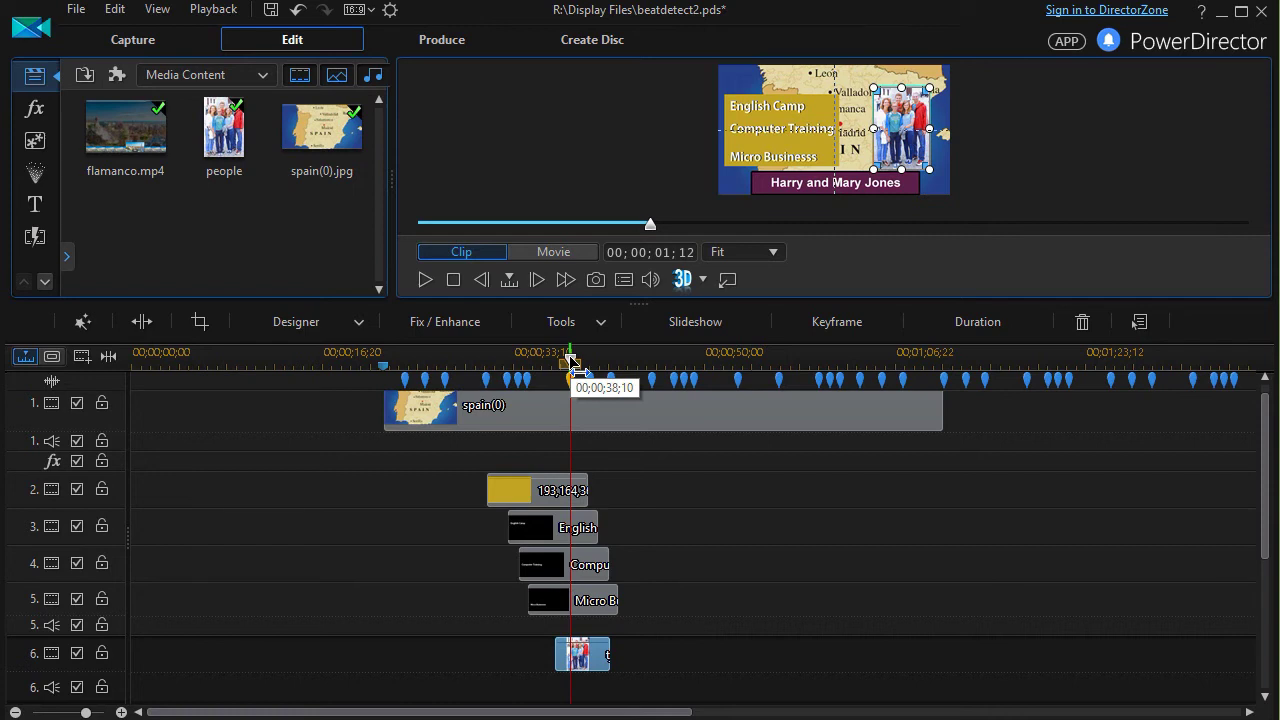
left_click_drag(585, 655, 605, 657)
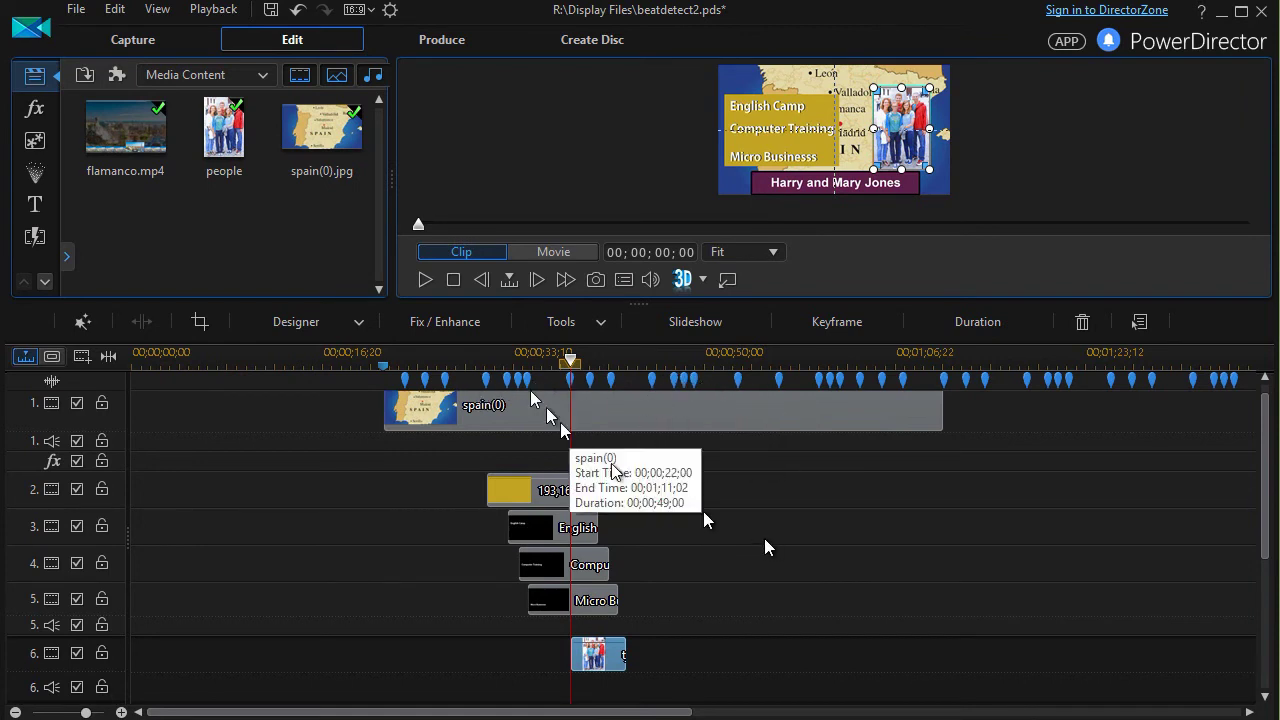
left_click_drag(568, 358, 397, 392)
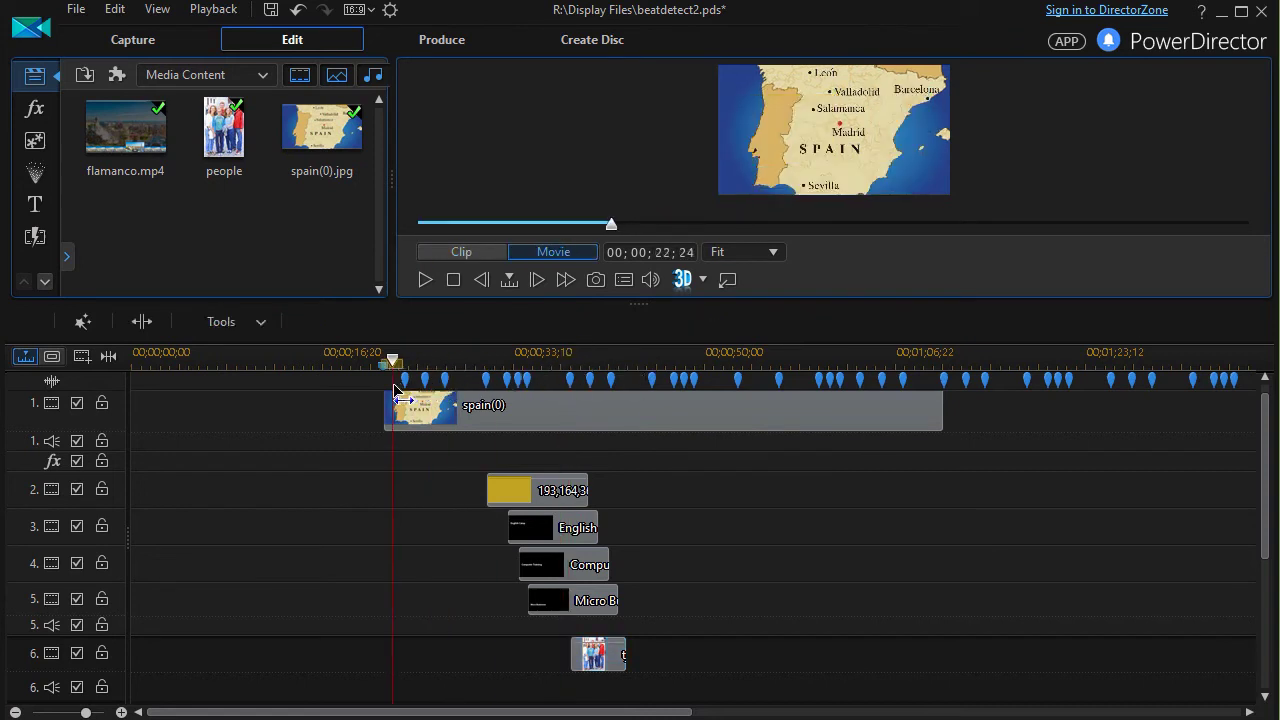
left_click(398, 398)
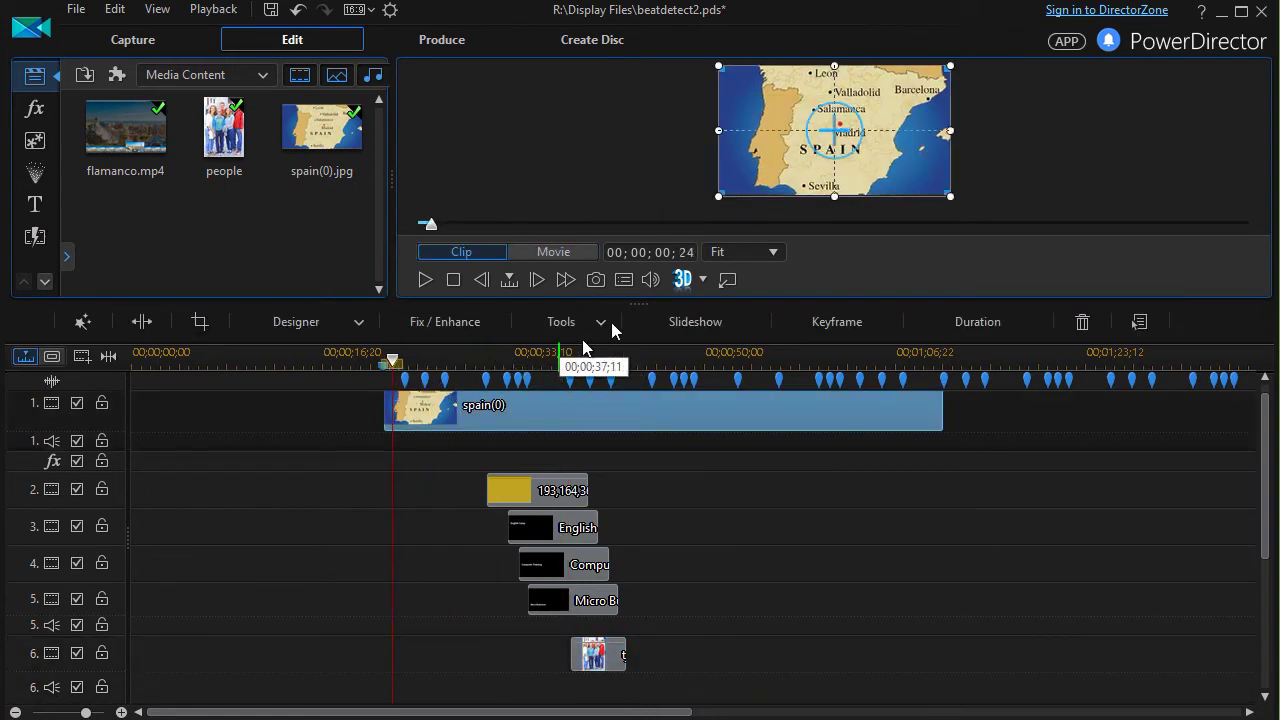
left_click(424, 280)
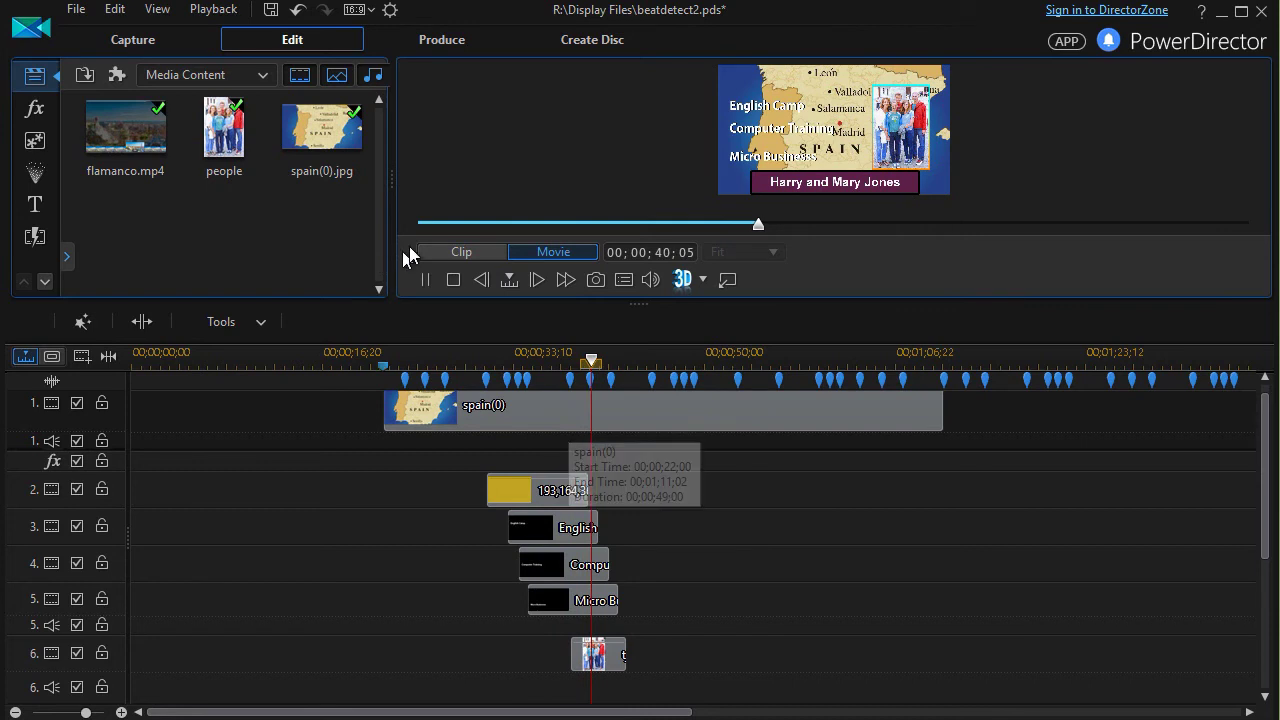
left_click(421, 280)
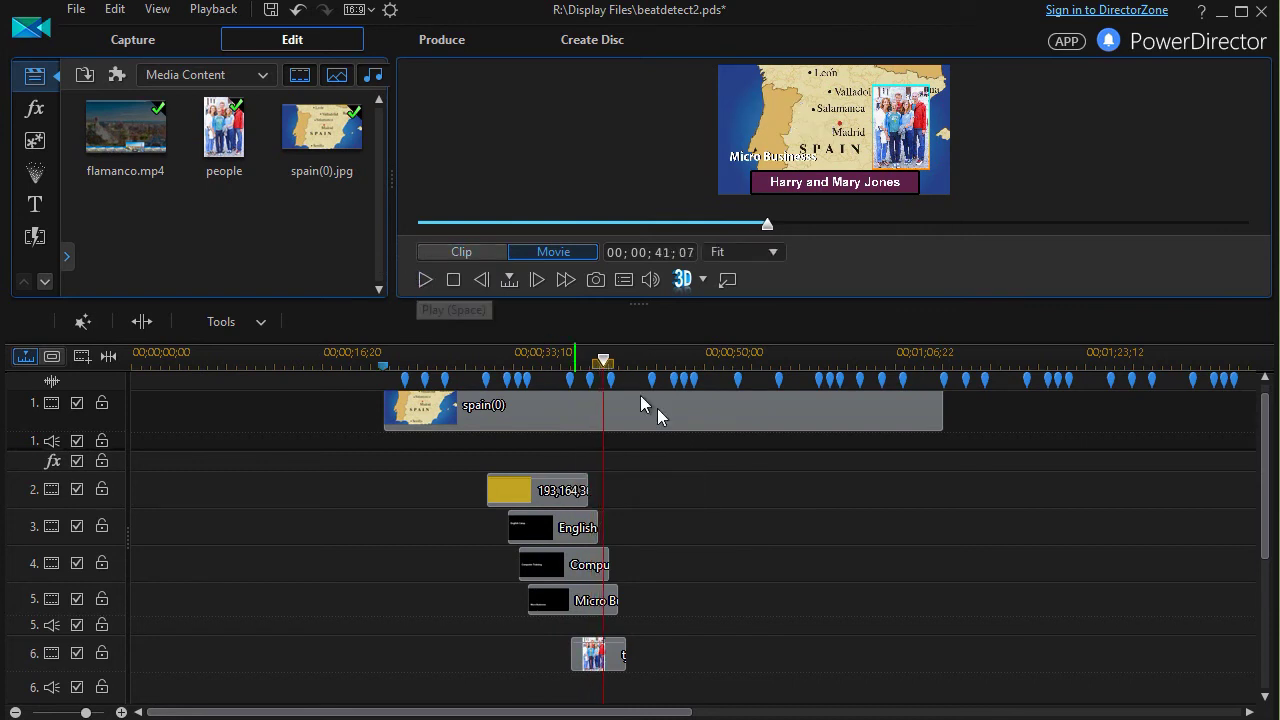